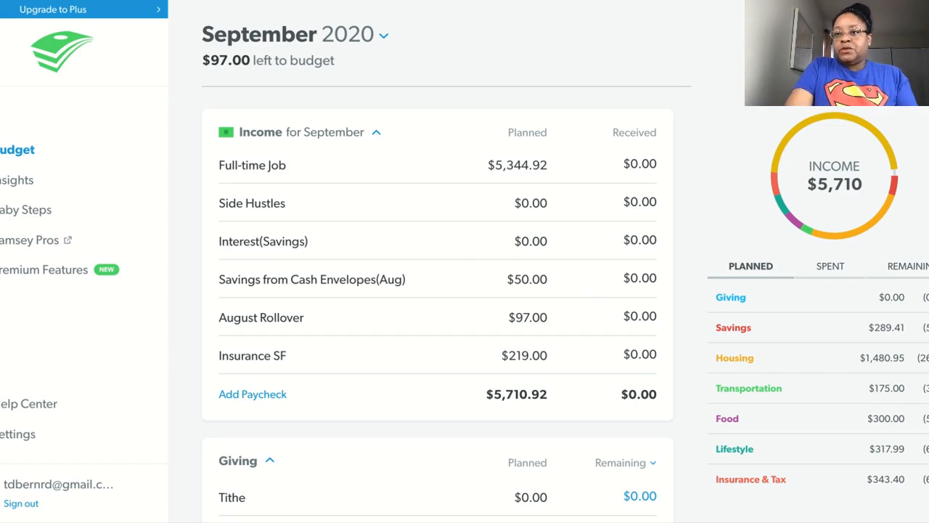
Open the new transactions and track the August 31 Full-time Job paycheck of $2,672.46 against the Full-time Job income item
{"action": "left_click", "coordinate": [834, 64]}
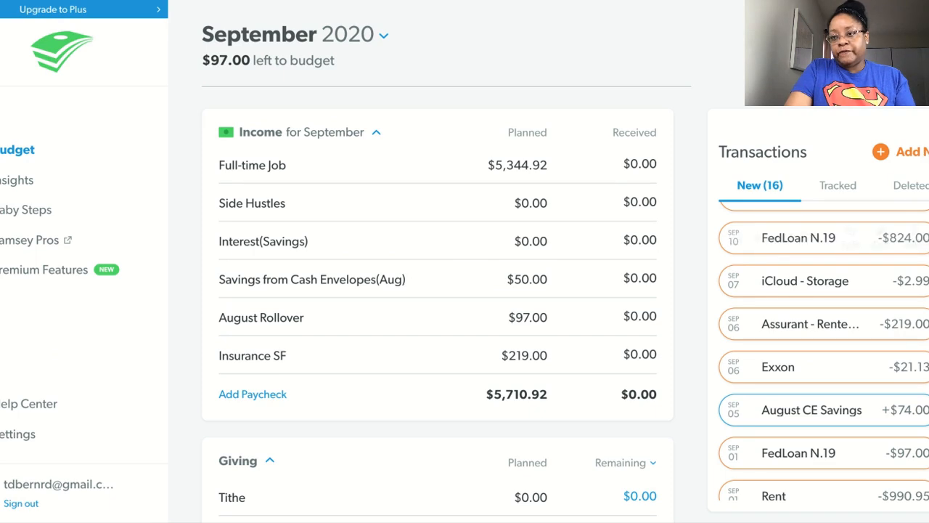
{"action": "scroll", "coordinate": [823, 352], "scroll_direction": "down", "scroll_amount": 1}
{"action": "scroll", "coordinate": [823, 351], "scroll_direction": "down", "scroll_amount": 4}
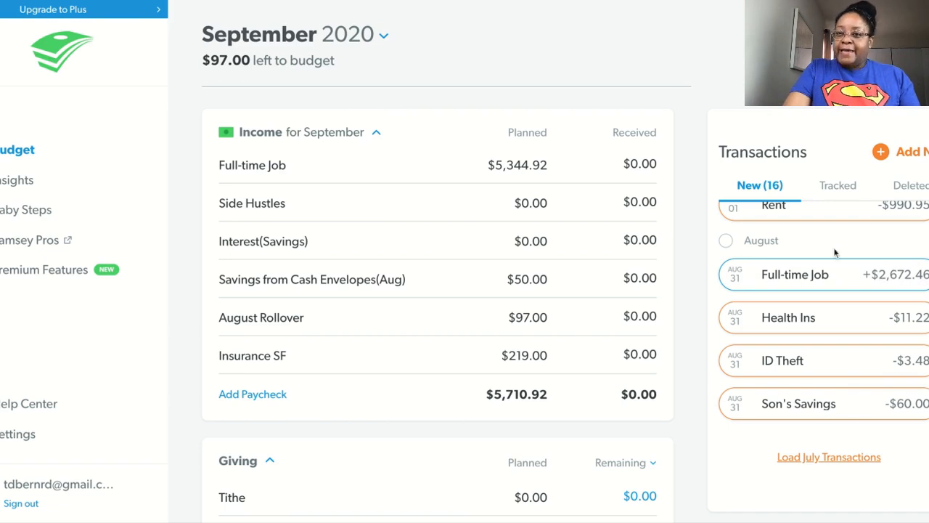
{"action": "mouse_move", "coordinate": [818, 273]}
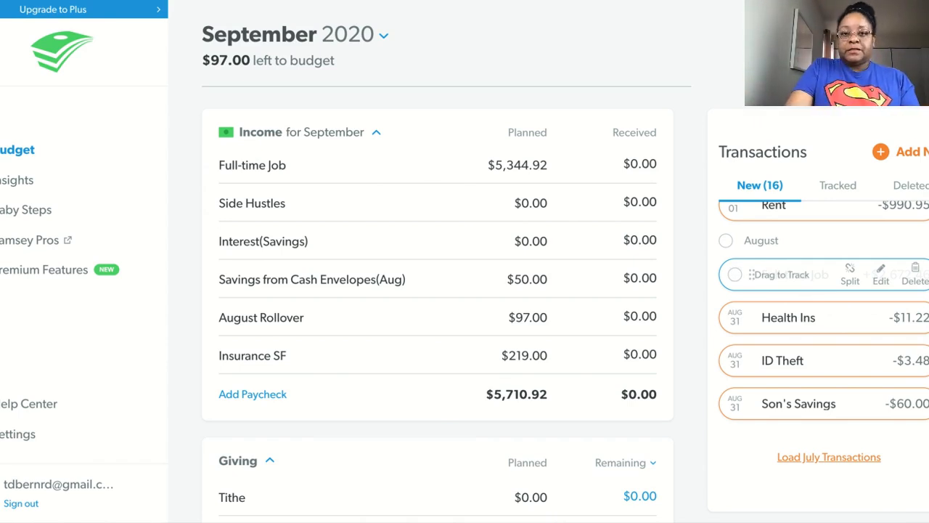
{"action": "left_click_drag", "start_coordinate": [818, 277], "coordinate": [546, 166]}
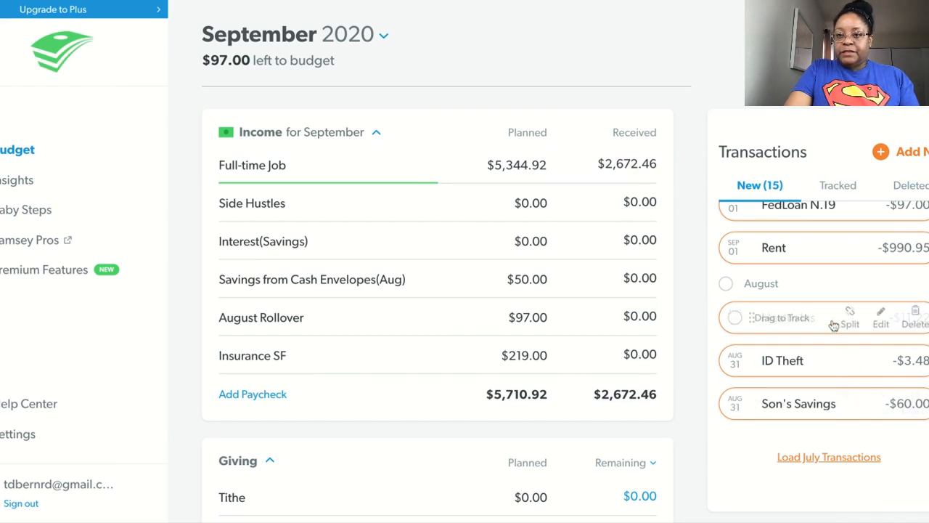
Assign the August 31 Health Ins transaction to the Health Insurance budget item and track the expense
{"action": "left_click", "coordinate": [880, 324]}
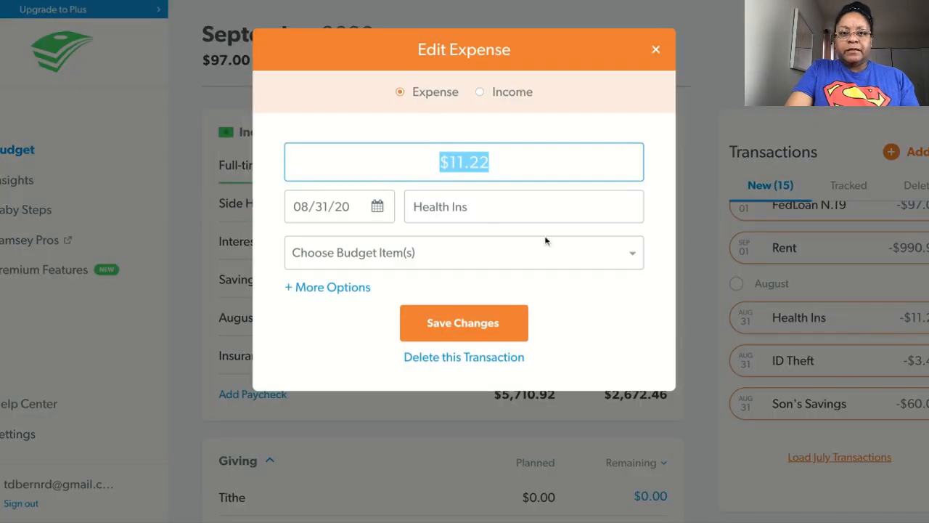
{"action": "left_click", "coordinate": [632, 256]}
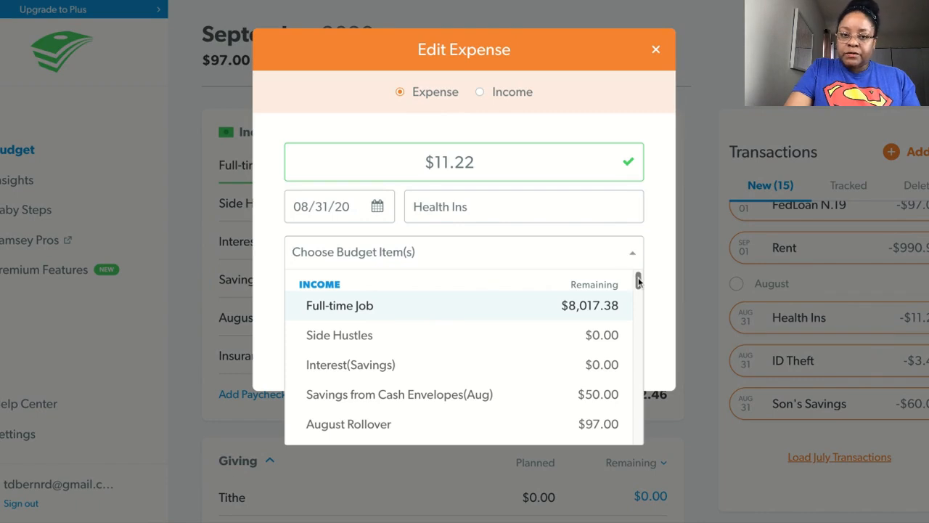
{"action": "scroll", "coordinate": [637, 283], "scroll_direction": "down", "scroll_amount": 3}
{"action": "scroll", "coordinate": [639, 283], "scroll_direction": "down", "scroll_amount": 4}
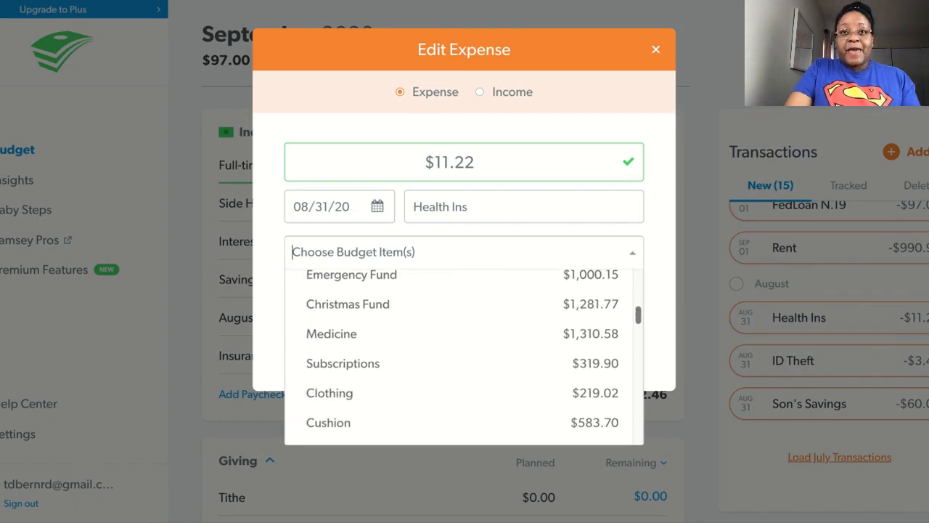
{"action": "scroll", "coordinate": [462, 355], "scroll_direction": "down", "scroll_amount": 2}
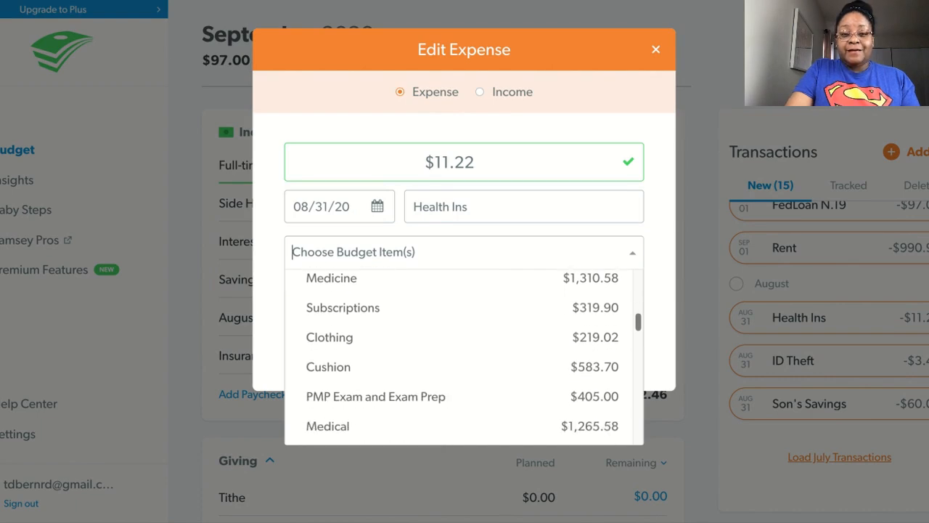
{"action": "scroll", "coordinate": [462, 356], "scroll_direction": "down", "scroll_amount": 4}
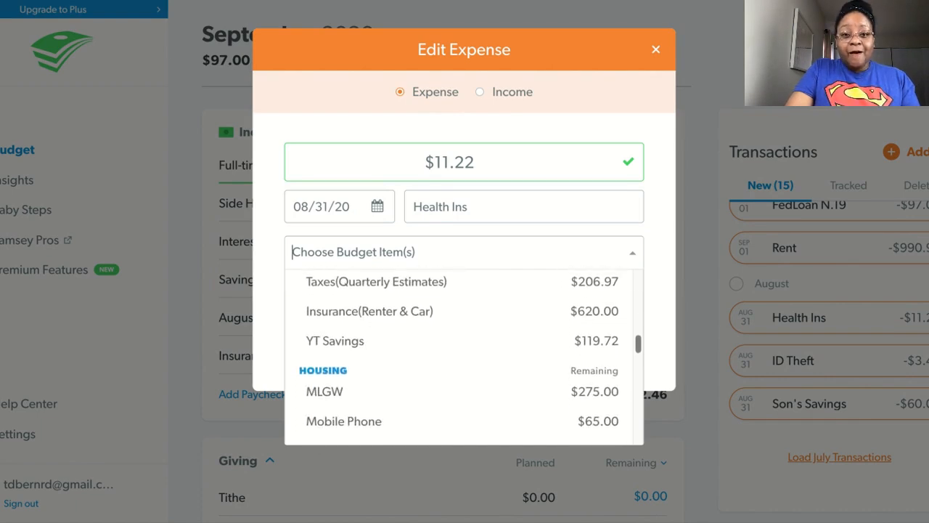
{"action": "scroll", "coordinate": [463, 356], "scroll_direction": "down", "scroll_amount": 6}
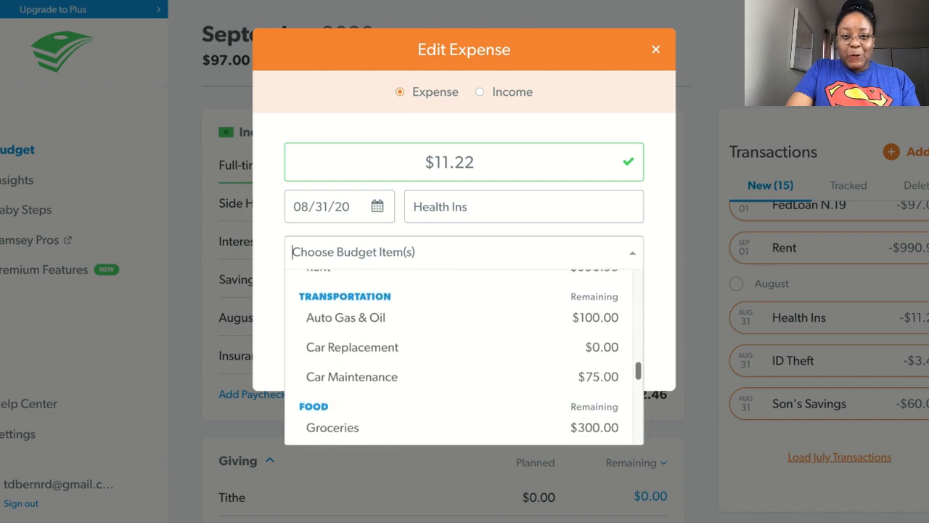
{"action": "scroll", "coordinate": [462, 356], "scroll_direction": "down", "scroll_amount": 4}
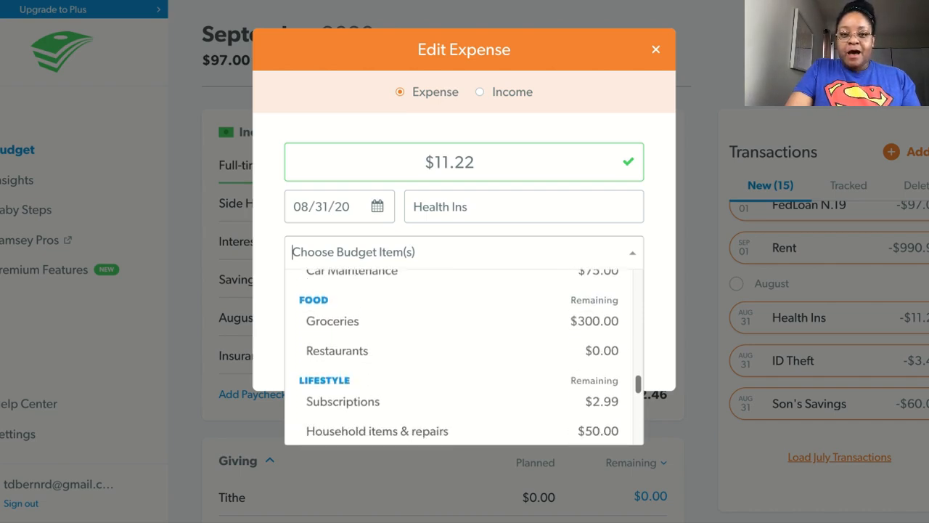
{"action": "scroll", "coordinate": [462, 356], "scroll_direction": "down", "scroll_amount": 4}
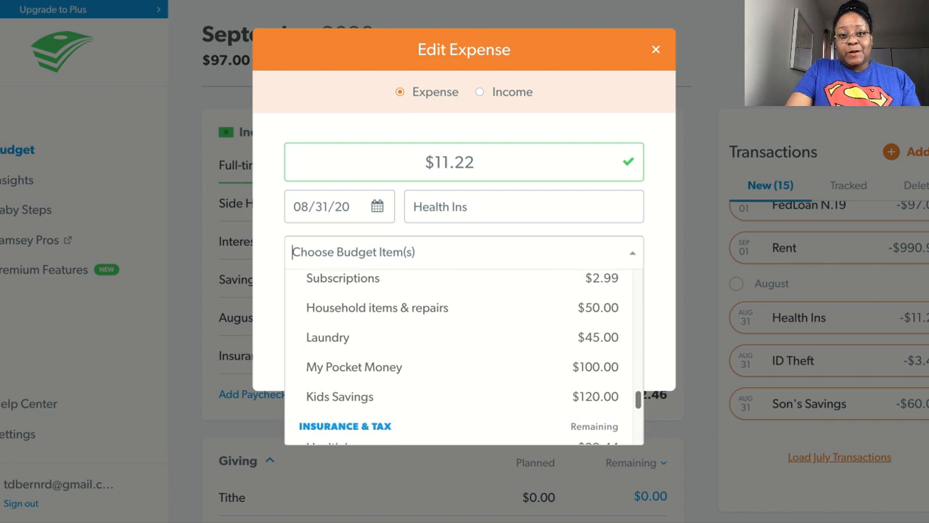
{"action": "scroll", "coordinate": [462, 356], "scroll_direction": "down", "scroll_amount": 3}
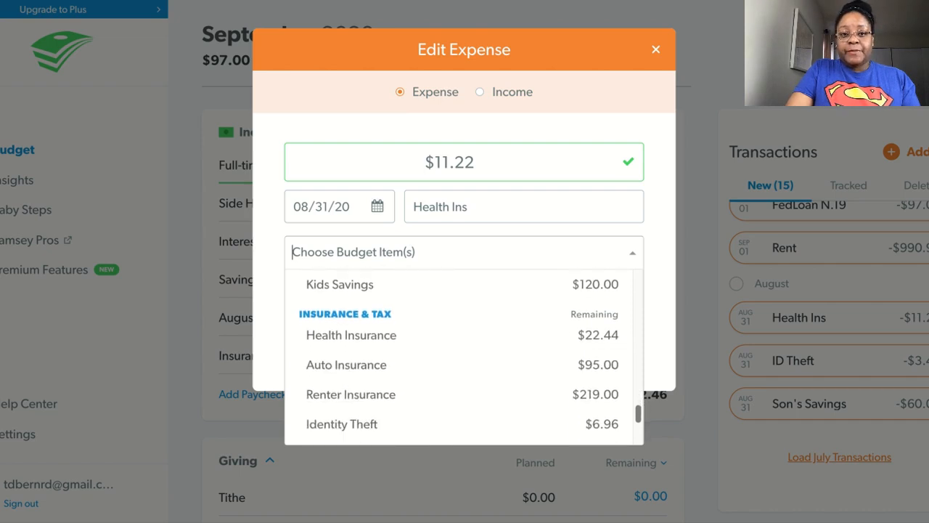
{"action": "scroll", "coordinate": [462, 355], "scroll_direction": "down", "scroll_amount": 1}
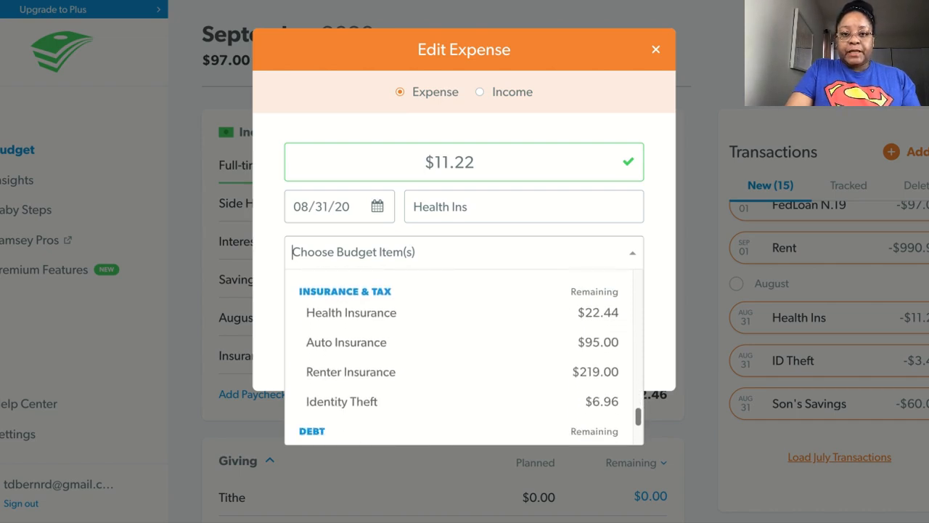
{"action": "left_click", "coordinate": [455, 314]}
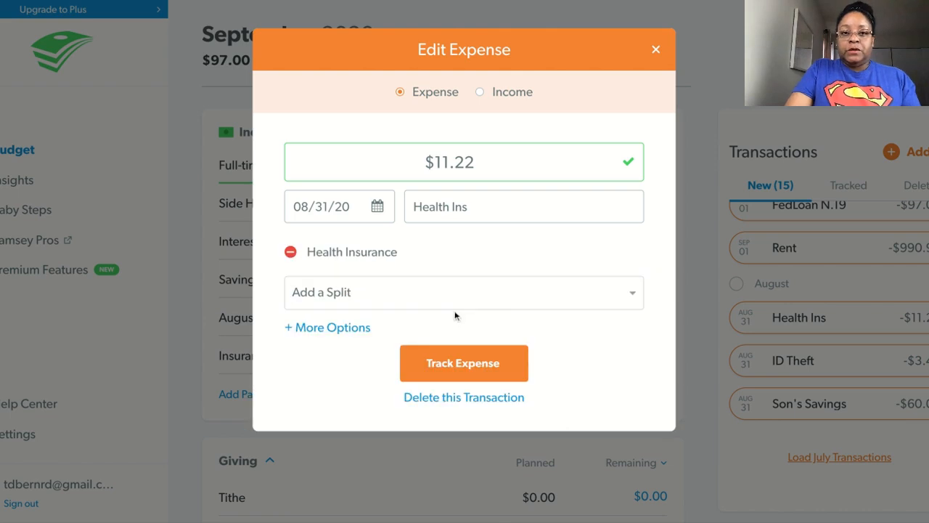
{"action": "left_click", "coordinate": [459, 367]}
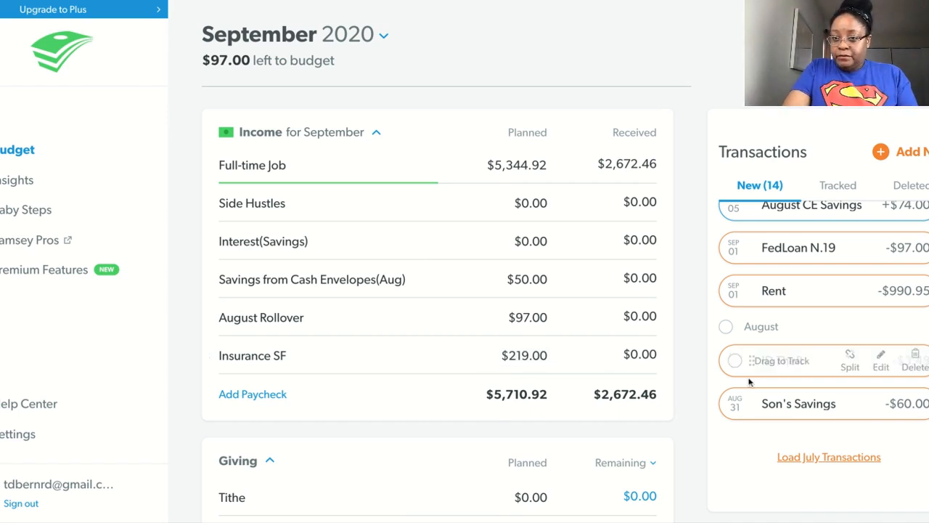
Assign the August 31 ID Theft transaction to the Identity Theft budget item and track the expense
{"action": "left_click", "coordinate": [879, 363]}
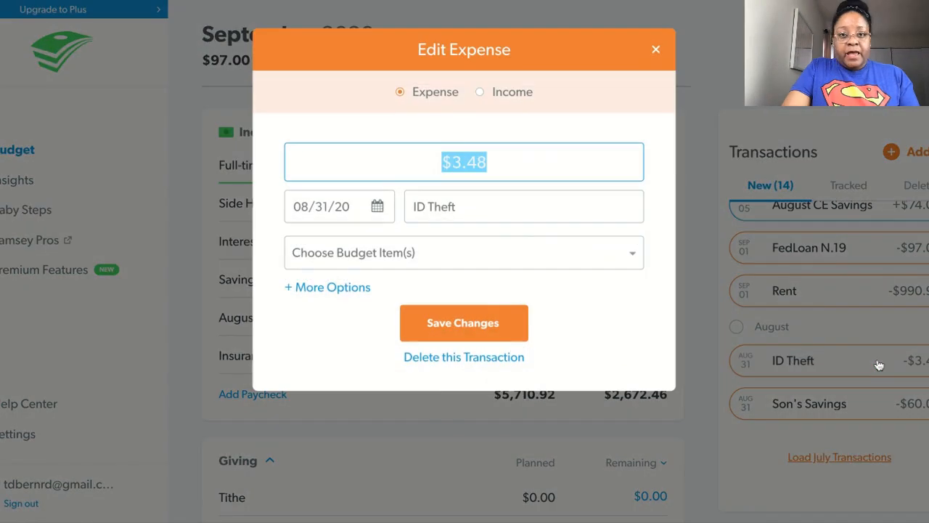
{"action": "left_click", "coordinate": [638, 254]}
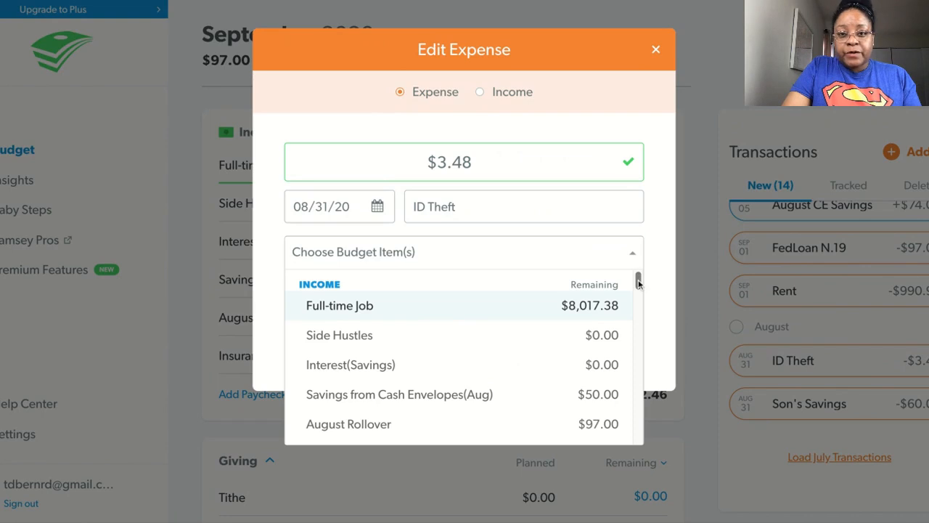
{"action": "scroll", "coordinate": [638, 283], "scroll_direction": "down", "scroll_amount": 10}
{"action": "scroll", "coordinate": [638, 349], "scroll_direction": "down", "scroll_amount": 5}
{"action": "scroll", "coordinate": [638, 379], "scroll_direction": "down", "scroll_amount": 4}
{"action": "scroll", "coordinate": [464, 355], "scroll_direction": "down", "scroll_amount": 2}
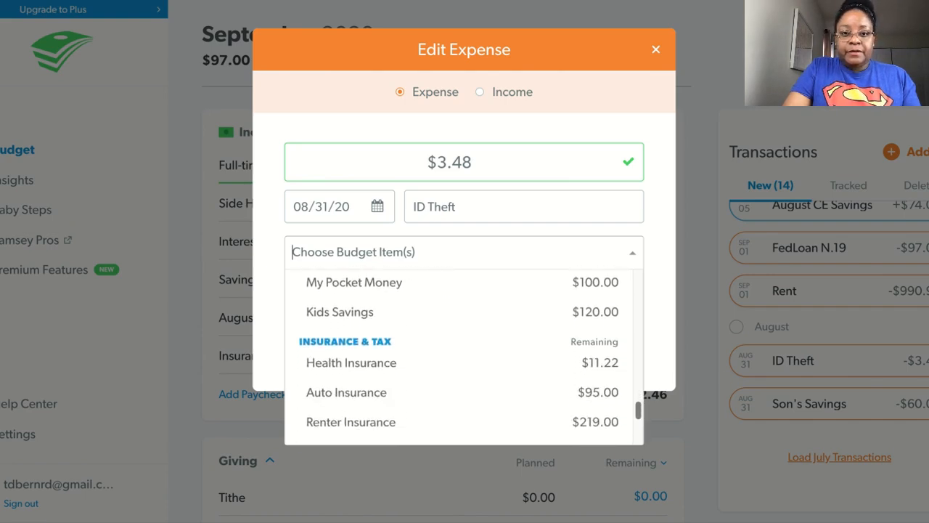
{"action": "scroll", "coordinate": [463, 355], "scroll_direction": "down", "scroll_amount": 1}
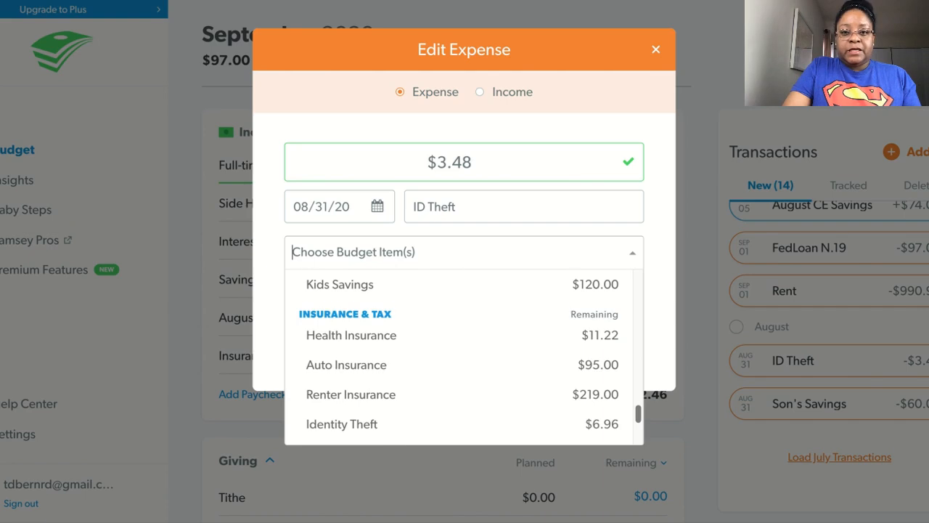
{"action": "scroll", "coordinate": [464, 356], "scroll_direction": "down", "scroll_amount": 1}
{"action": "left_click", "coordinate": [600, 419]}
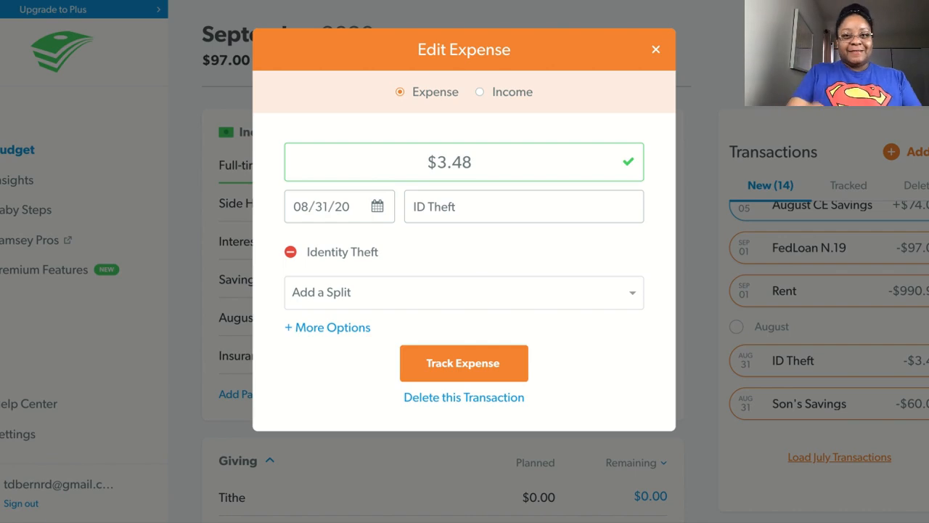
{"action": "left_click", "coordinate": [464, 365]}
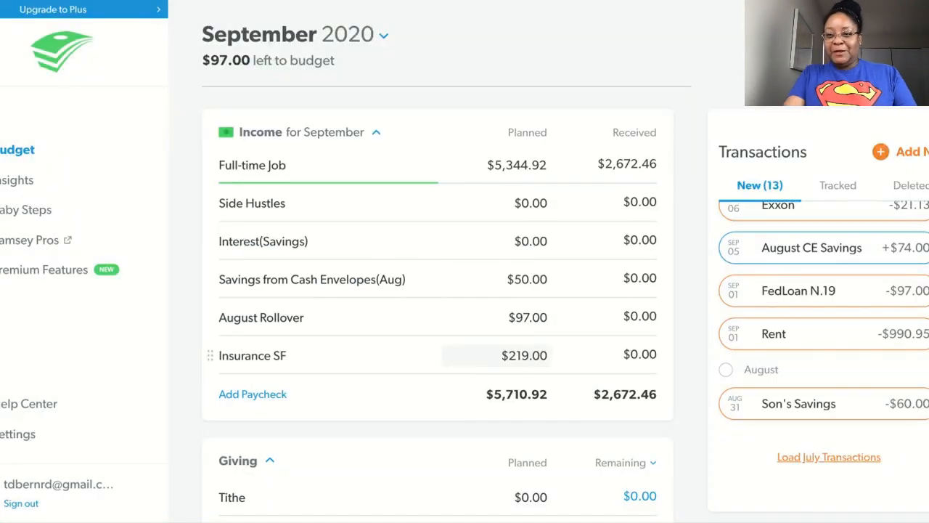
Assign the August 31 Son's Savings transaction to the Kids Savings budget item and track the expense
{"action": "mouse_move", "coordinate": [794, 418]}
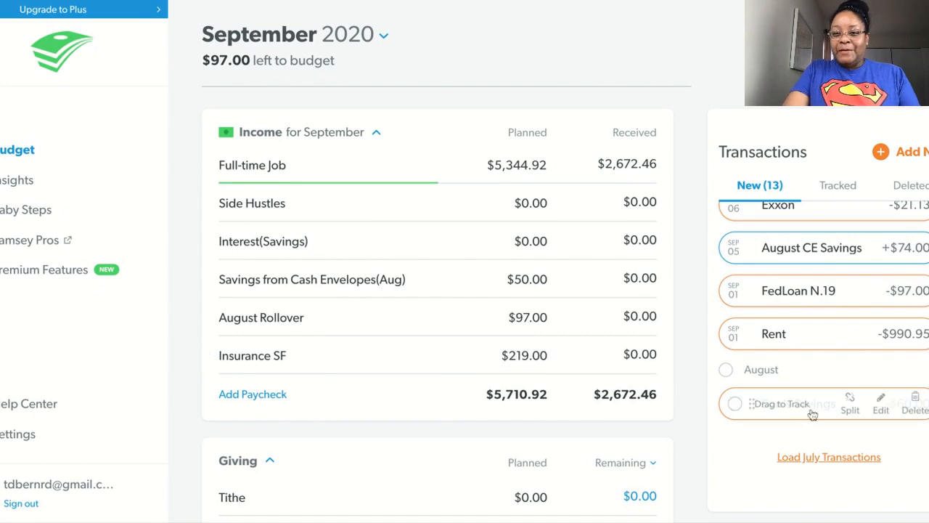
{"action": "left_click", "coordinate": [879, 406]}
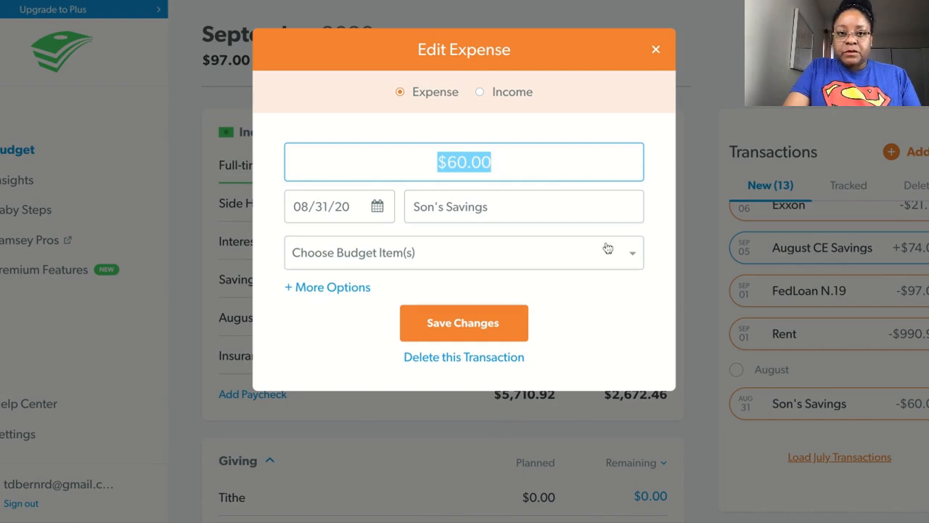
{"action": "left_click", "coordinate": [636, 254]}
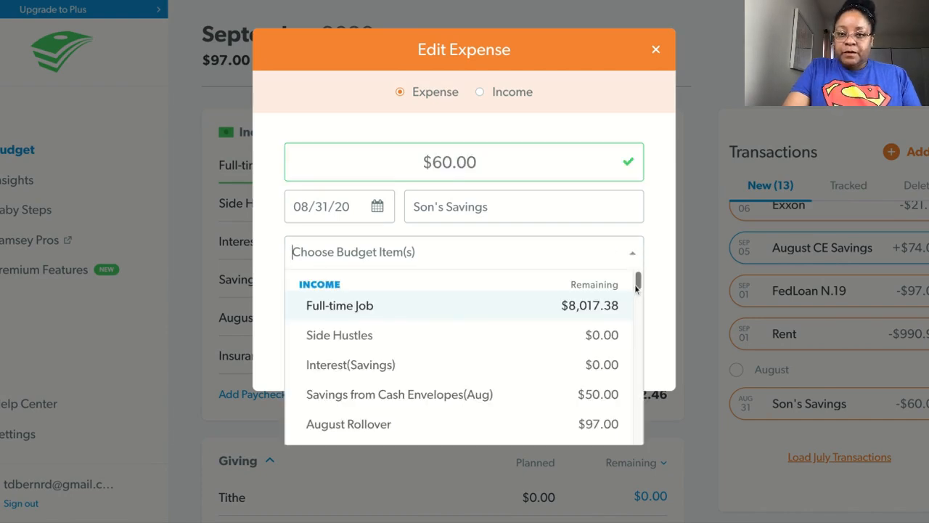
{"action": "scroll", "coordinate": [643, 289], "scroll_direction": "down", "scroll_amount": 5}
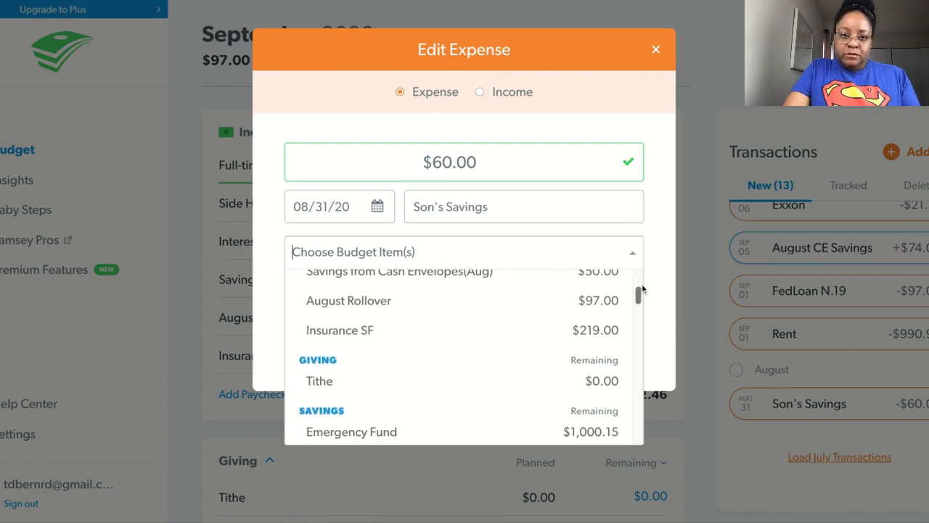
{"action": "scroll", "coordinate": [463, 356], "scroll_direction": "down", "scroll_amount": 5}
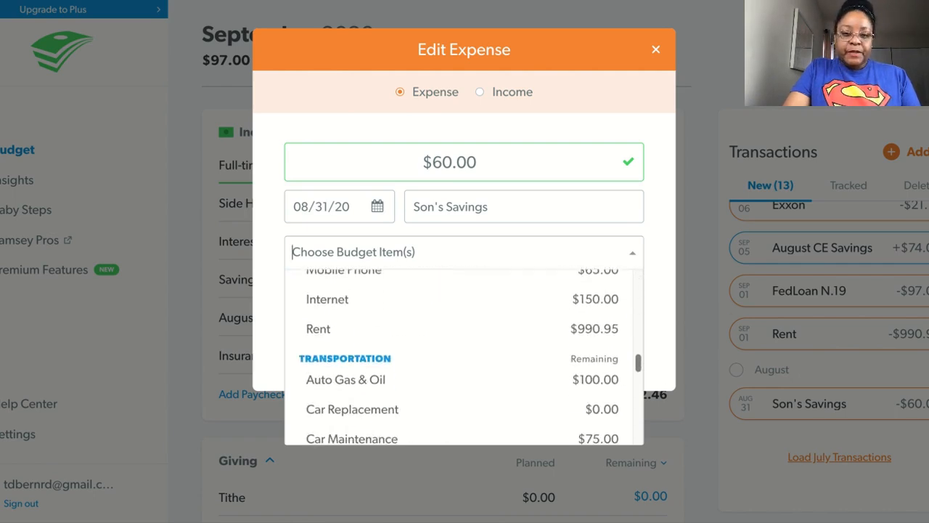
{"action": "scroll", "coordinate": [459, 356], "scroll_direction": "down", "scroll_amount": 4}
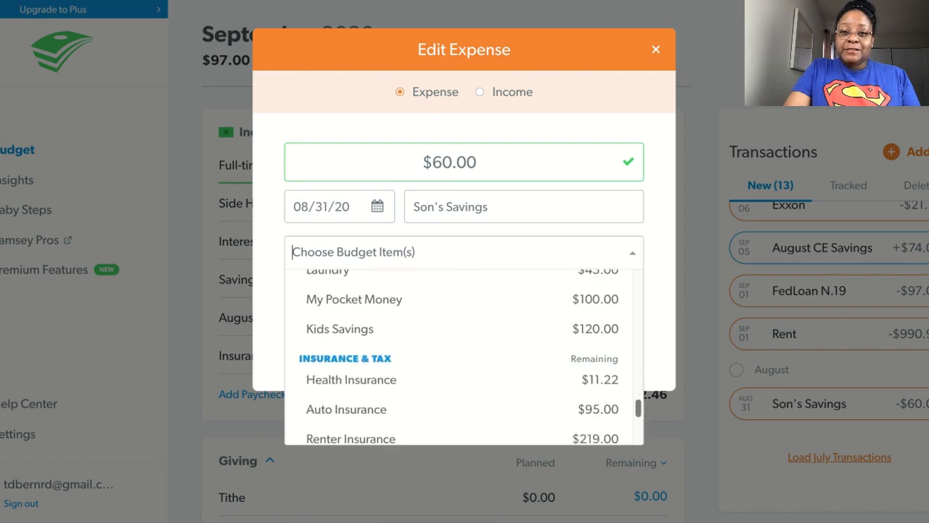
{"action": "scroll", "coordinate": [459, 356], "scroll_direction": "down", "scroll_amount": 3}
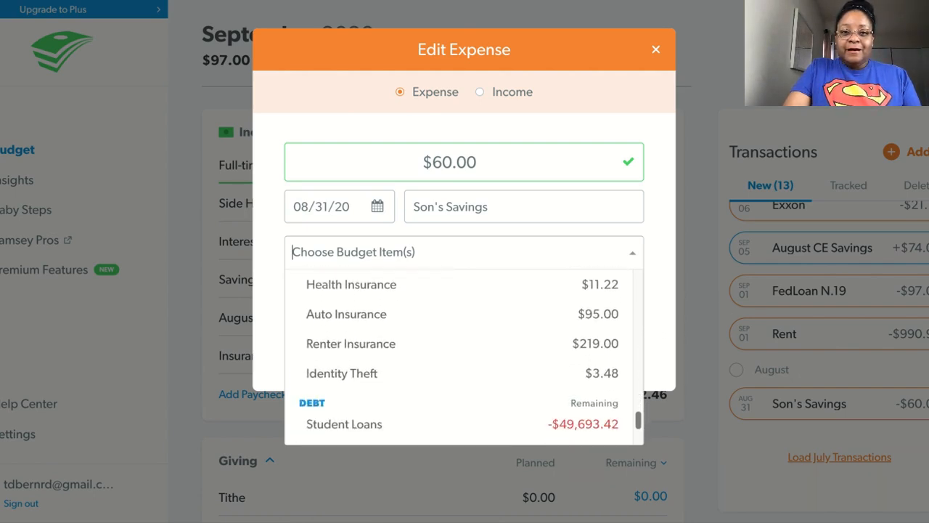
{"action": "scroll", "coordinate": [463, 355], "scroll_direction": "up", "scroll_amount": 3}
{"action": "scroll", "coordinate": [463, 355], "scroll_direction": "up", "scroll_amount": 1}
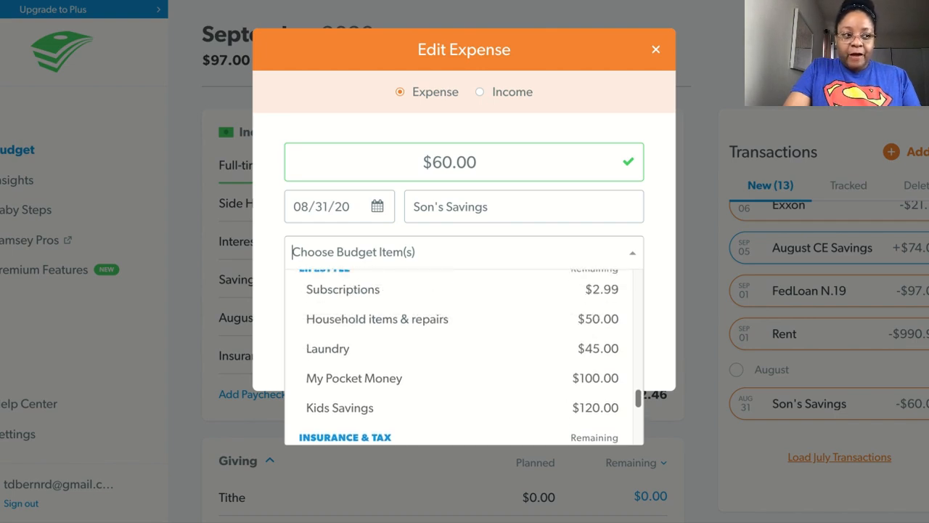
{"action": "scroll", "coordinate": [463, 355], "scroll_direction": "up", "scroll_amount": 5}
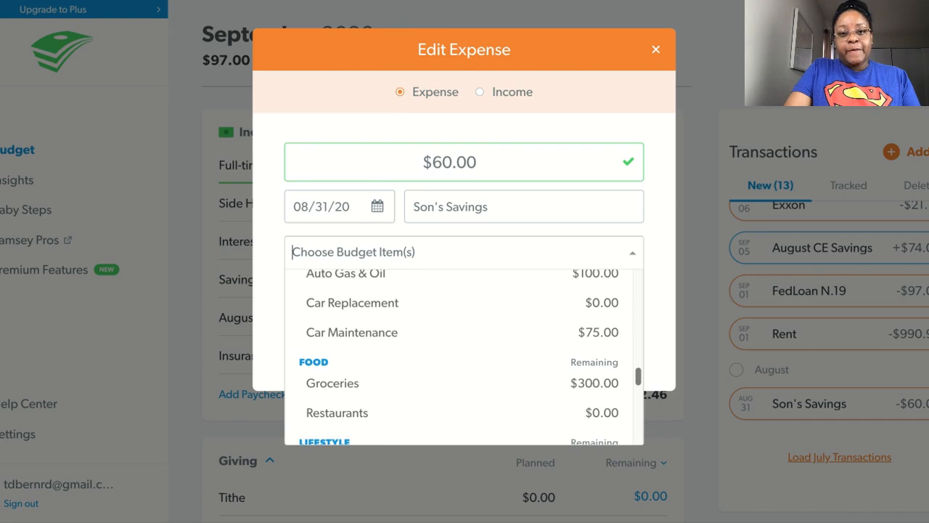
{"action": "scroll", "coordinate": [463, 356], "scroll_direction": "down", "scroll_amount": 7}
{"action": "scroll", "coordinate": [463, 356], "scroll_direction": "up", "scroll_amount": 3}
{"action": "left_click", "coordinate": [501, 399]}
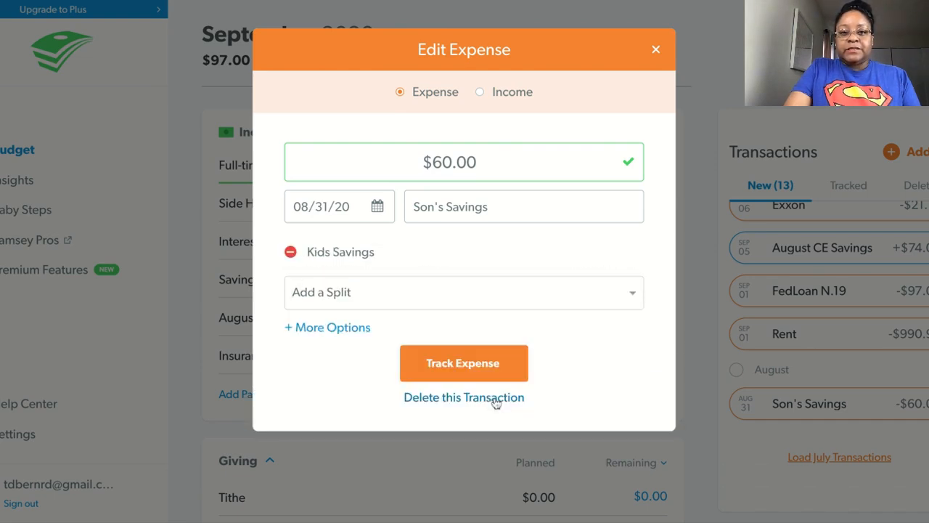
{"action": "left_click", "coordinate": [479, 370]}
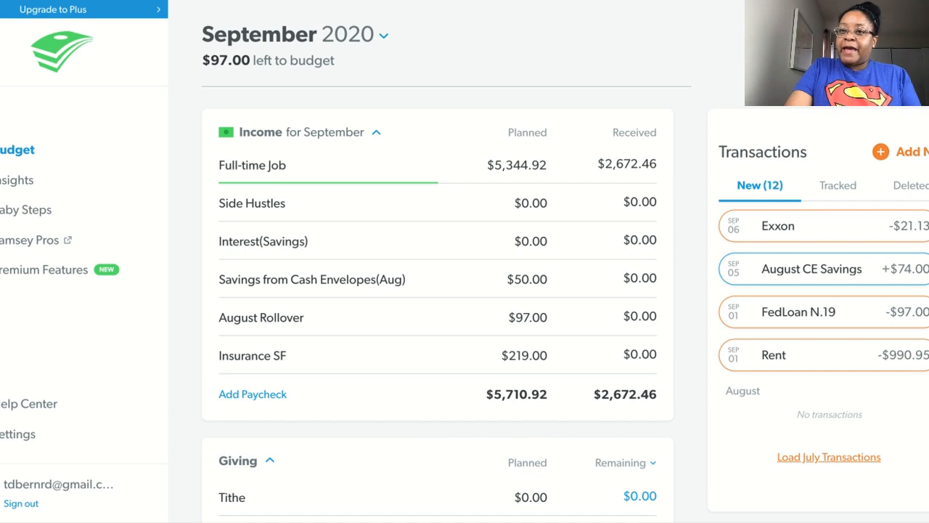
Track the September 1 Rent transaction against the Rent item in the Housing group
{"action": "scroll", "coordinate": [438, 303], "scroll_direction": "down", "scroll_amount": 10}
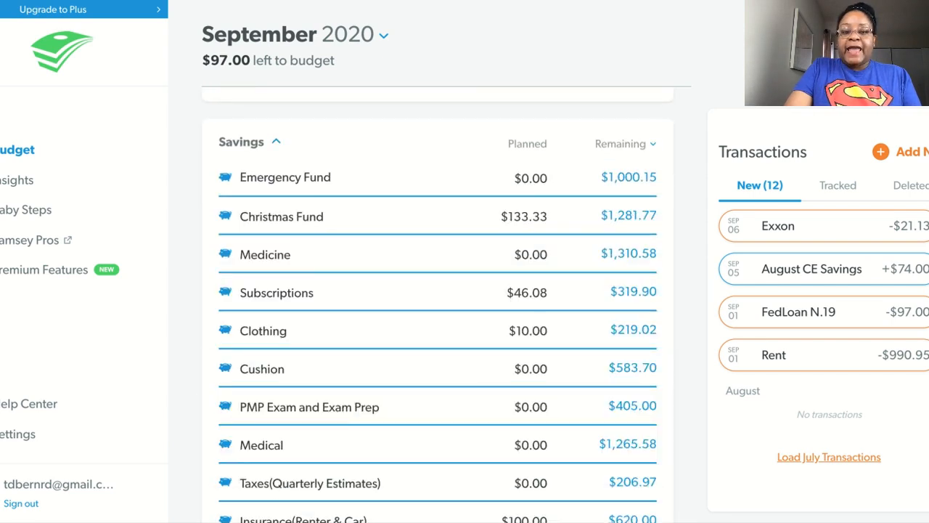
{"action": "scroll", "coordinate": [438, 303], "scroll_direction": "down", "scroll_amount": 6}
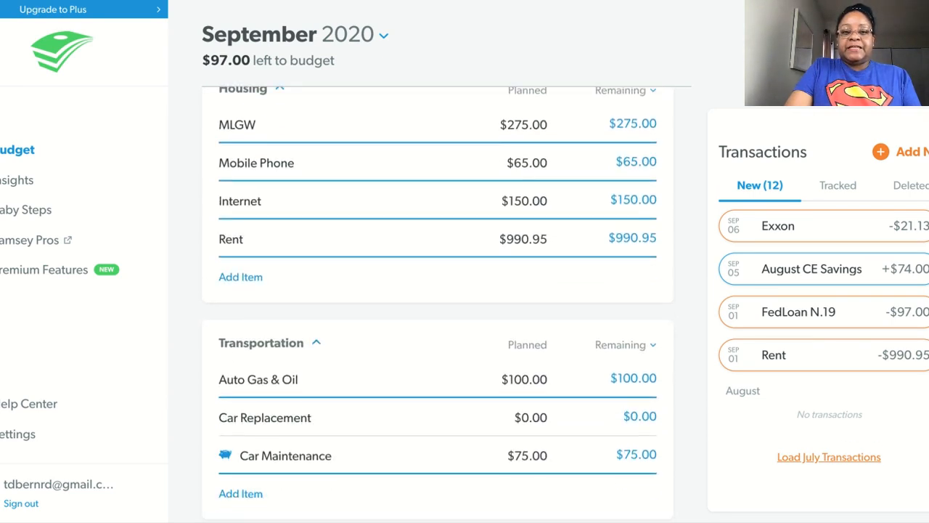
{"action": "scroll", "coordinate": [438, 303], "scroll_direction": "down", "scroll_amount": 3}
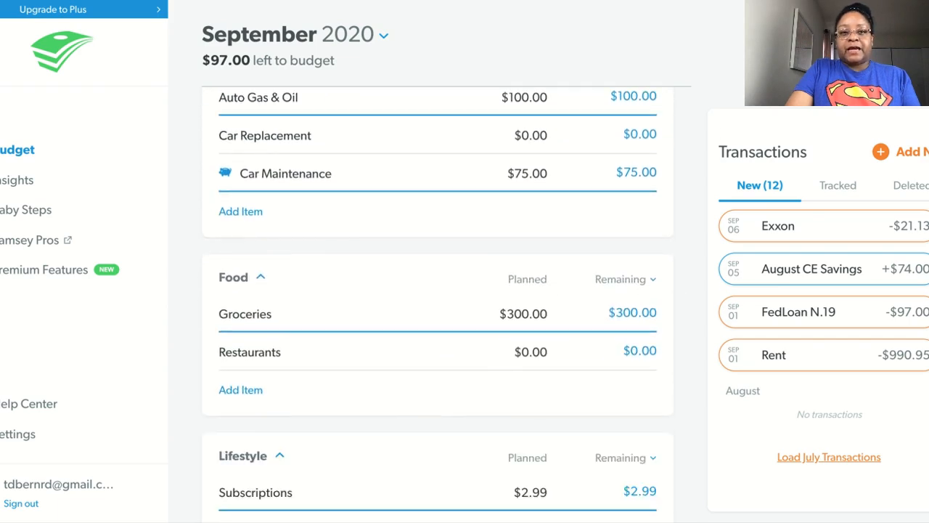
{"action": "scroll", "coordinate": [437, 303], "scroll_direction": "up", "scroll_amount": 5}
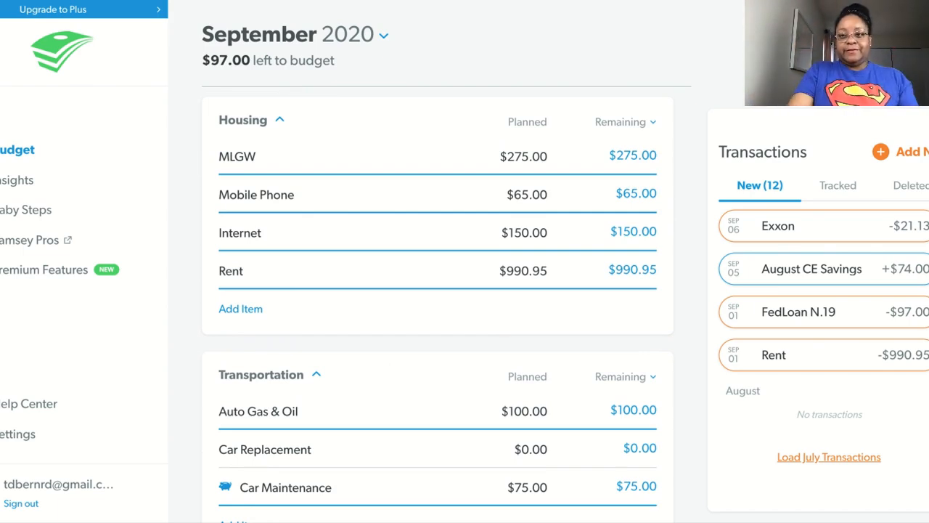
{"action": "mouse_move", "coordinate": [812, 361]}
{"action": "left_click_drag", "start_coordinate": [812, 361], "coordinate": [523, 282]}
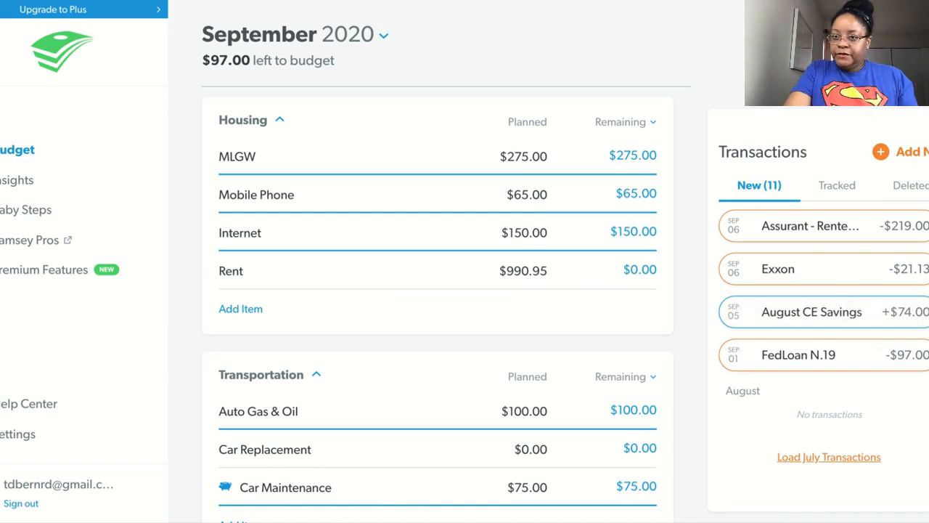
Track the September 1 FedLoan N.19 transaction of $97.00 against the Savings from Cash Envelopes(Aug) income item
{"action": "scroll", "coordinate": [438, 290], "scroll_direction": "up", "scroll_amount": 5}
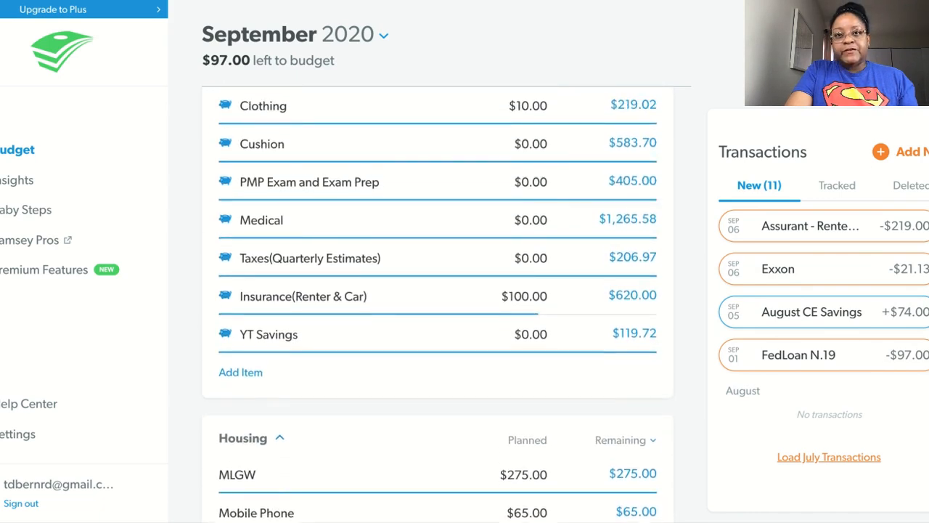
{"action": "scroll", "coordinate": [438, 305], "scroll_direction": "up", "scroll_amount": 10}
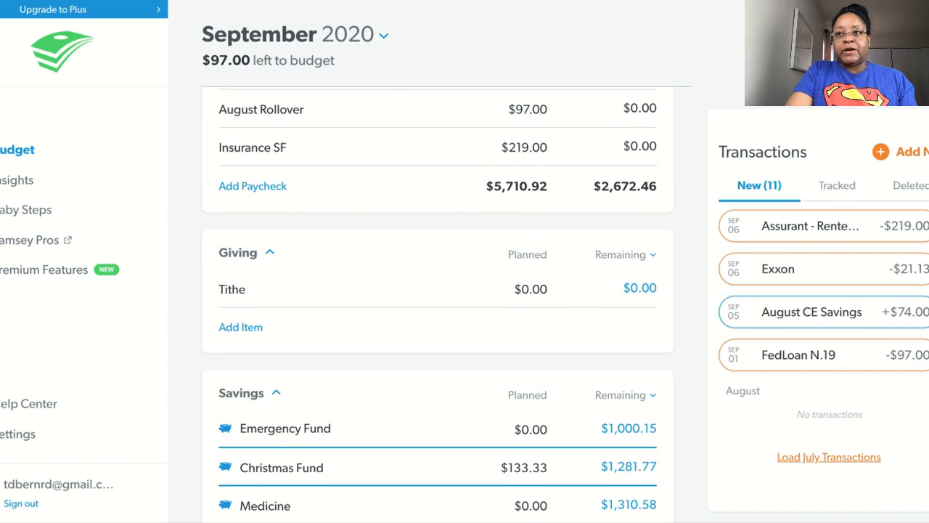
{"action": "scroll", "coordinate": [438, 305], "scroll_direction": "up", "scroll_amount": 5}
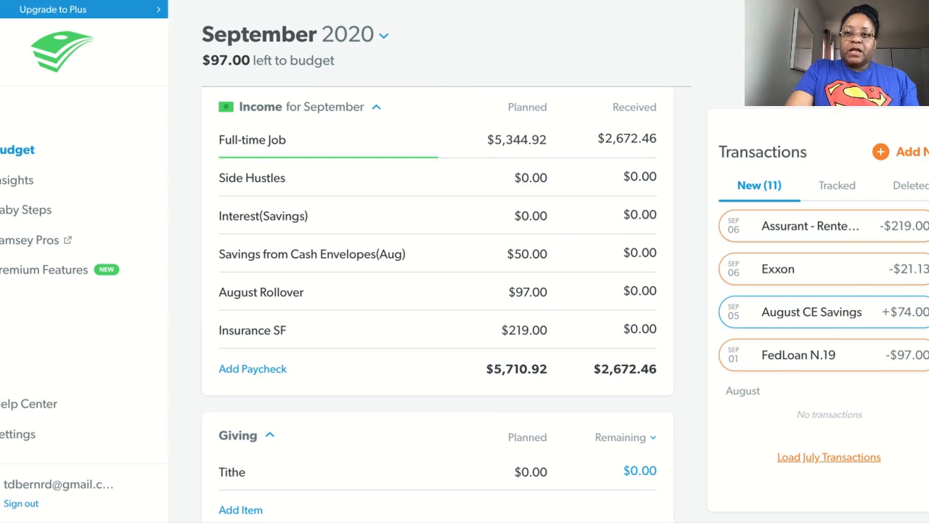
{"action": "left_click_drag", "start_coordinate": [822, 357], "coordinate": [553, 273]}
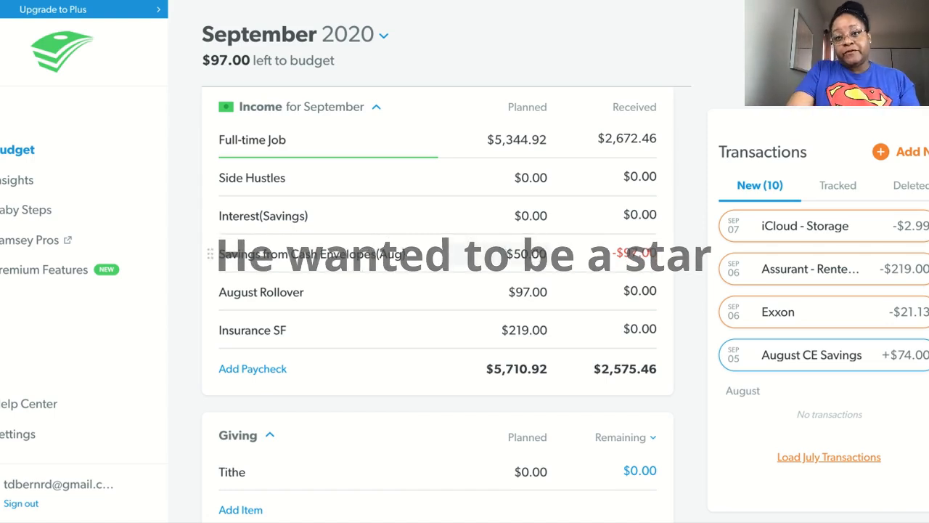
Set the planned amount of the Savings from Cash Envelopes(Aug) income item to $97.00
{"action": "left_click", "coordinate": [531, 253]}
{"action": "left_click", "coordinate": [529, 253]}
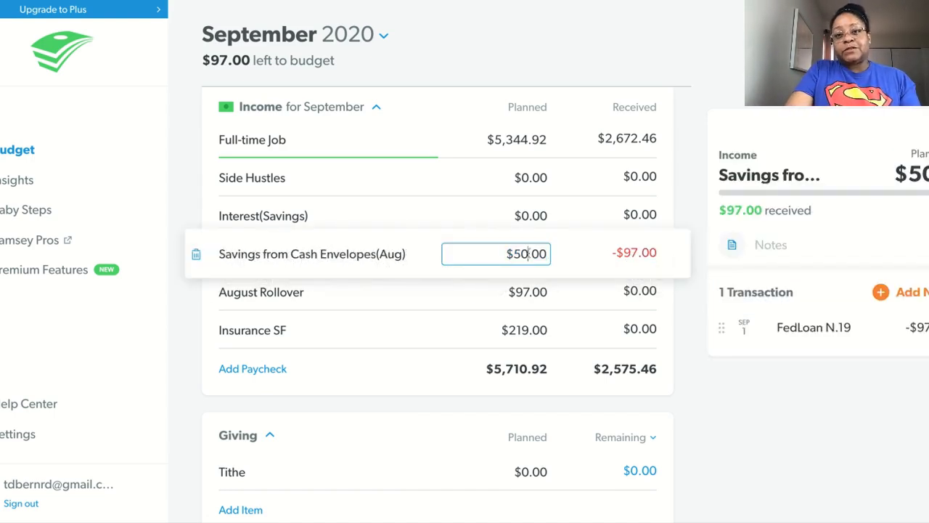
{"action": "key", "text": "BackSpace"}
{"action": "key", "text": "BackSpace"}
{"action": "type", "text": "97"}
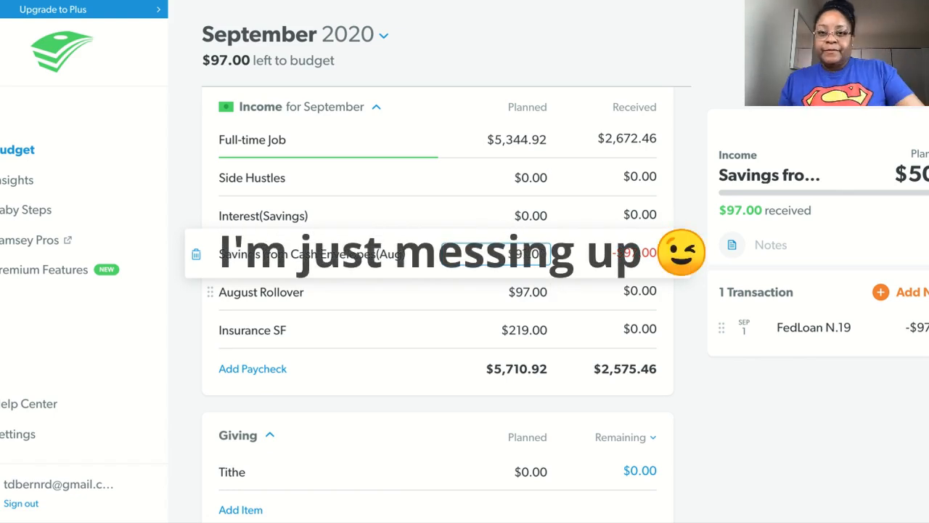
{"action": "key", "text": "Tab"}
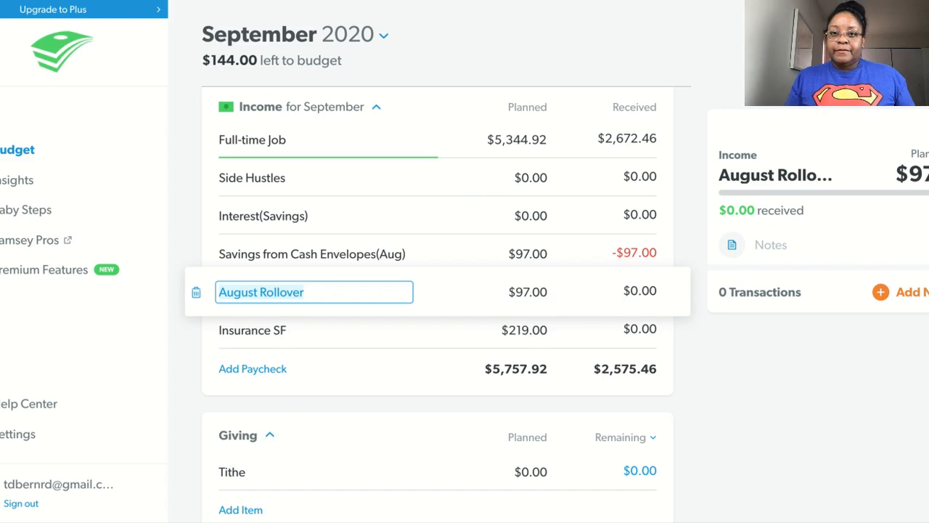
Remove the Savings from Cash Envelopes(Aug) assignment from the FedLoan N.19 transaction and save the changes
{"action": "left_click", "coordinate": [456, 250]}
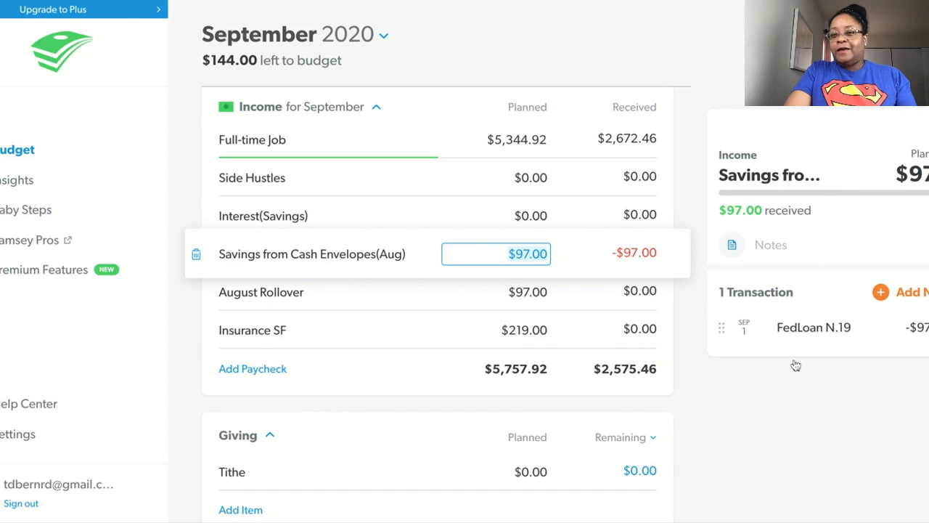
{"action": "left_click", "coordinate": [828, 327]}
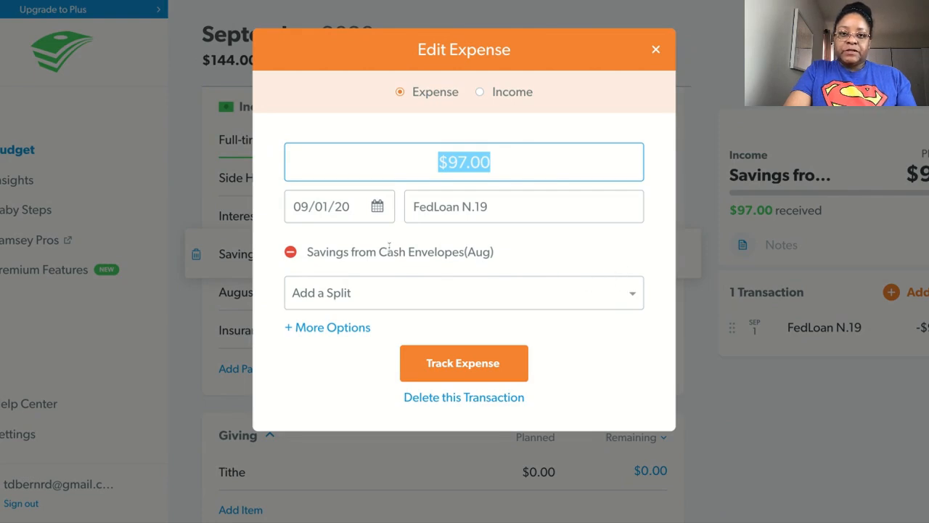
{"action": "left_click", "coordinate": [290, 251]}
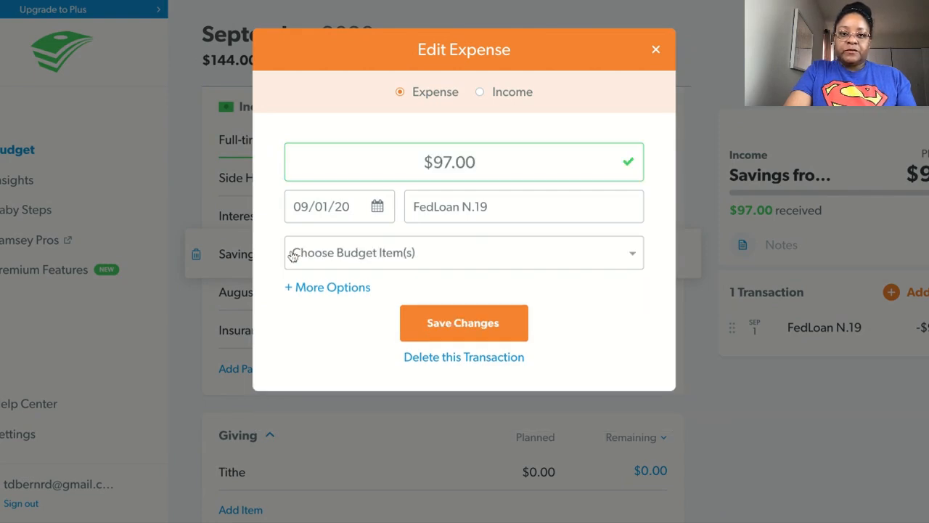
{"action": "left_click", "coordinate": [462, 330]}
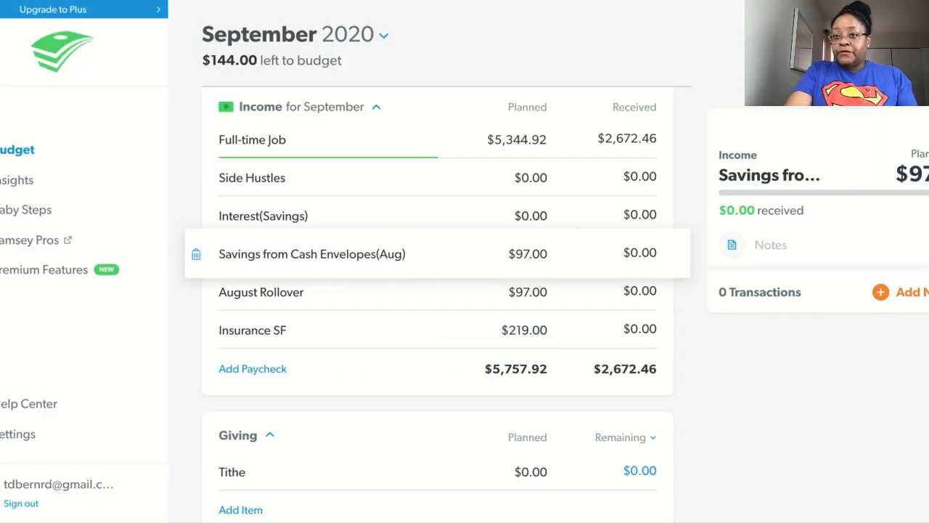
Track the September 5 August CE Savings transaction against the Savings from Cash Envelopes(Aug) income item
{"action": "left_click", "coordinate": [829, 67]}
{"action": "mouse_move", "coordinate": [820, 362]}
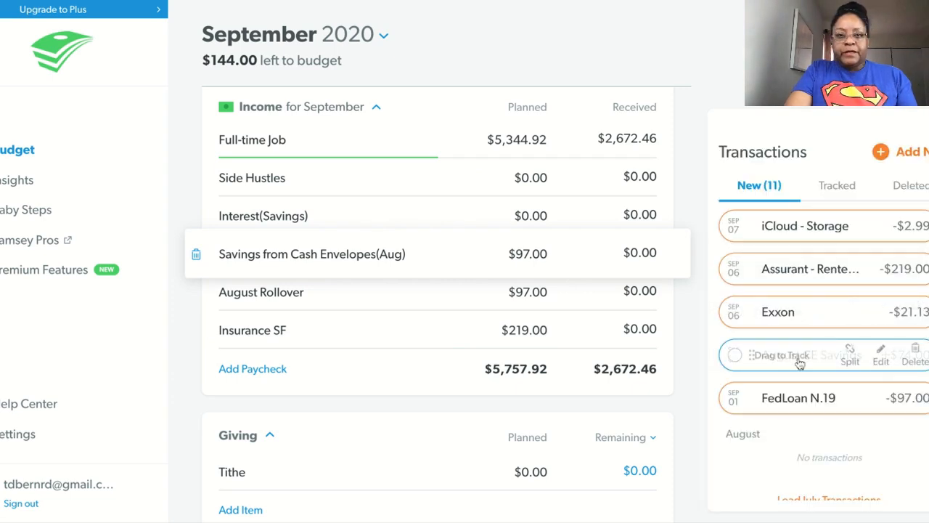
{"action": "left_click_drag", "start_coordinate": [798, 363], "coordinate": [450, 246]}
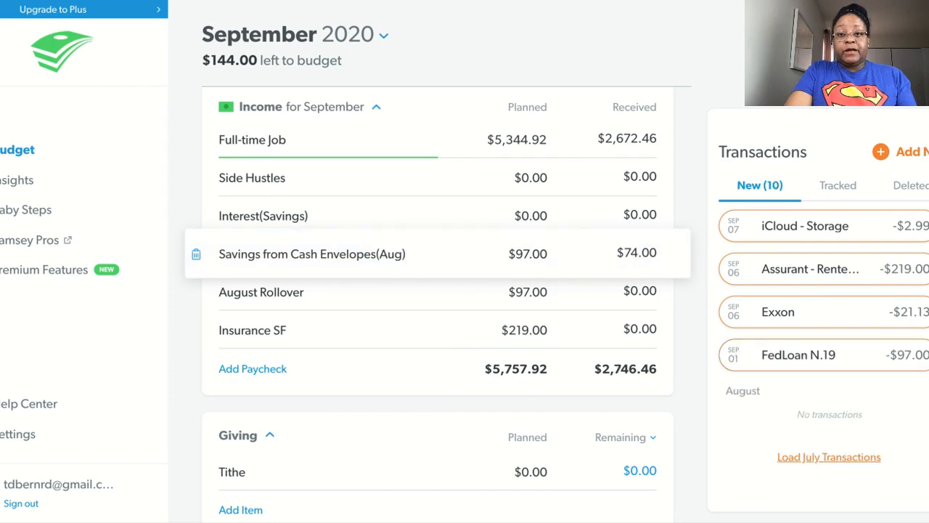
Set the planned amount of the Savings from Cash Envelopes(Aug) income item to $74.00
{"action": "left_click", "coordinate": [533, 254]}
{"action": "type", "text": "74.00"}
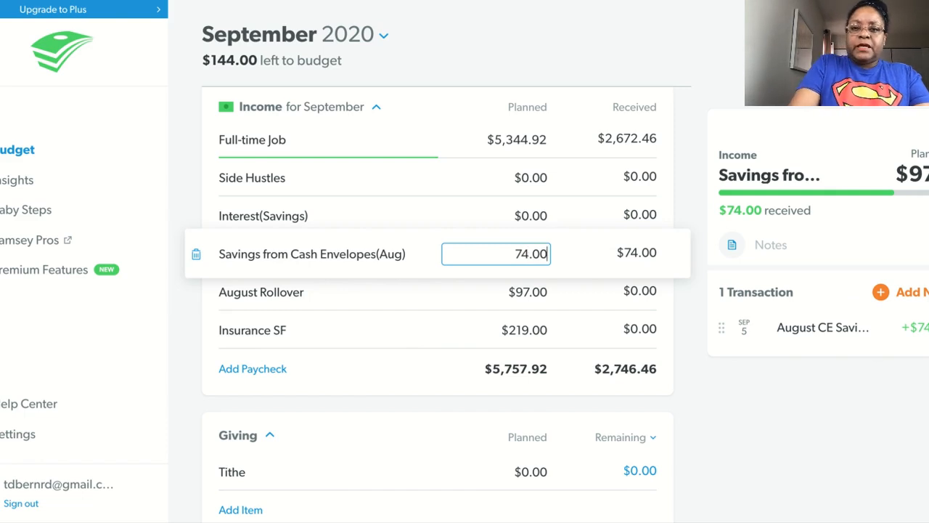
{"action": "key", "text": "Tab"}
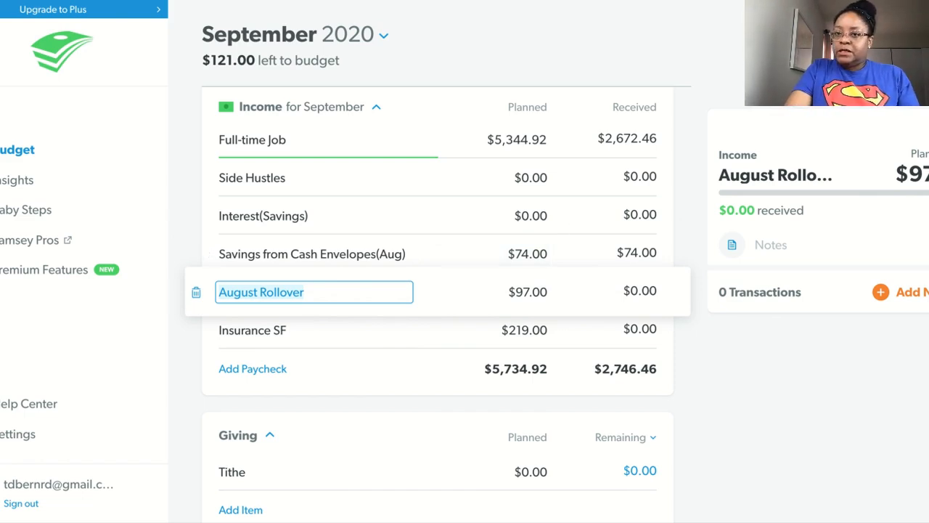
{"action": "key", "text": "Escape"}
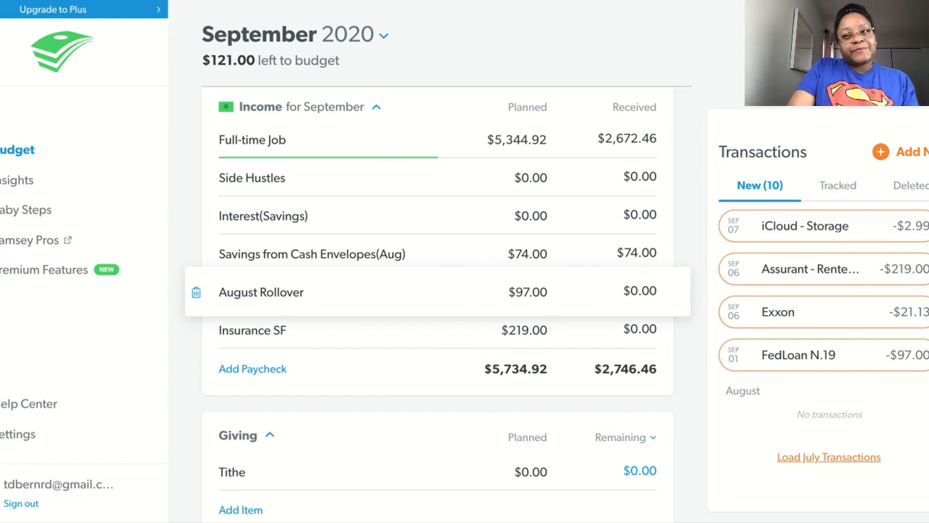
Track the September 6 Exxon transaction against the Auto Gas & Oil item in the Transportation group
{"action": "scroll", "coordinate": [435, 291], "scroll_direction": "down", "scroll_amount": 3}
{"action": "scroll", "coordinate": [436, 291], "scroll_direction": "down", "scroll_amount": 6}
{"action": "scroll", "coordinate": [435, 291], "scroll_direction": "down", "scroll_amount": 5}
{"action": "scroll", "coordinate": [437, 304], "scroll_direction": "down", "scroll_amount": 3}
{"action": "scroll", "coordinate": [437, 304], "scroll_direction": "down", "scroll_amount": 1}
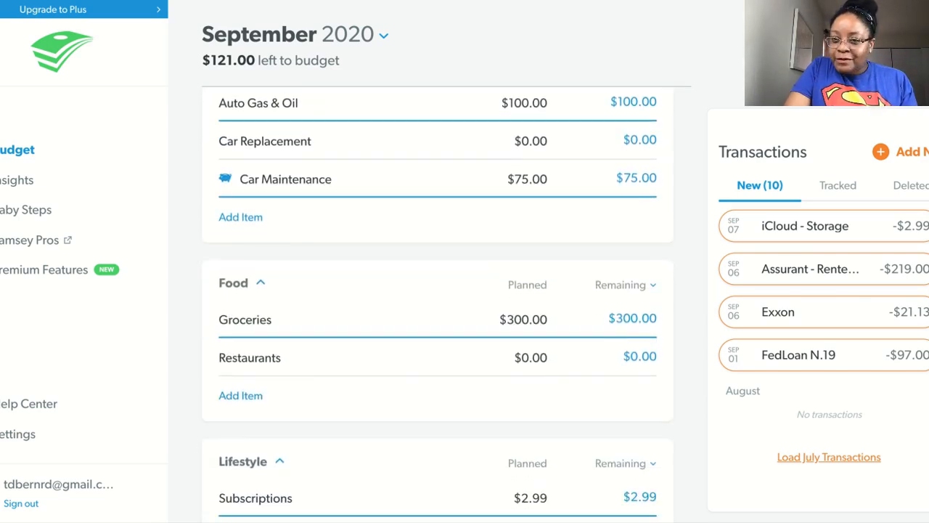
{"action": "scroll", "coordinate": [438, 305], "scroll_direction": "down", "scroll_amount": 3}
{"action": "scroll", "coordinate": [438, 304], "scroll_direction": "up", "scroll_amount": 4}
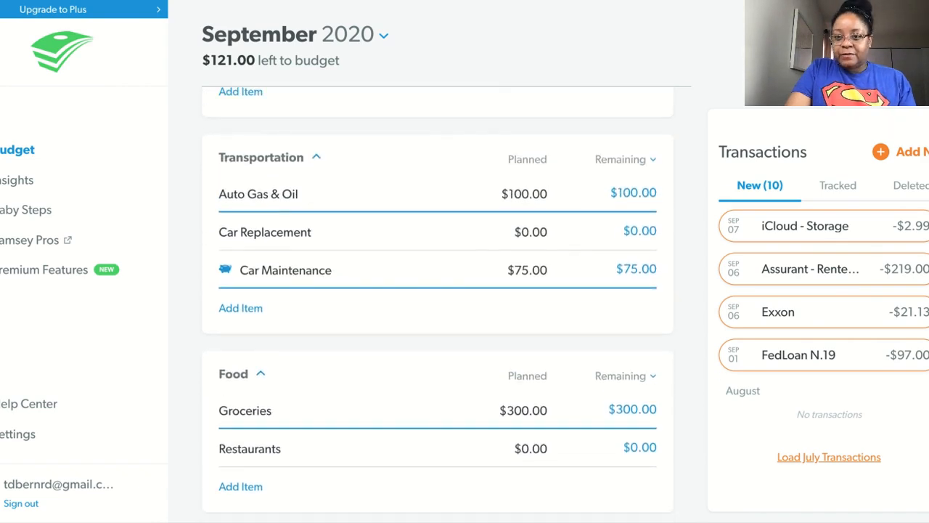
{"action": "mouse_move", "coordinate": [827, 324]}
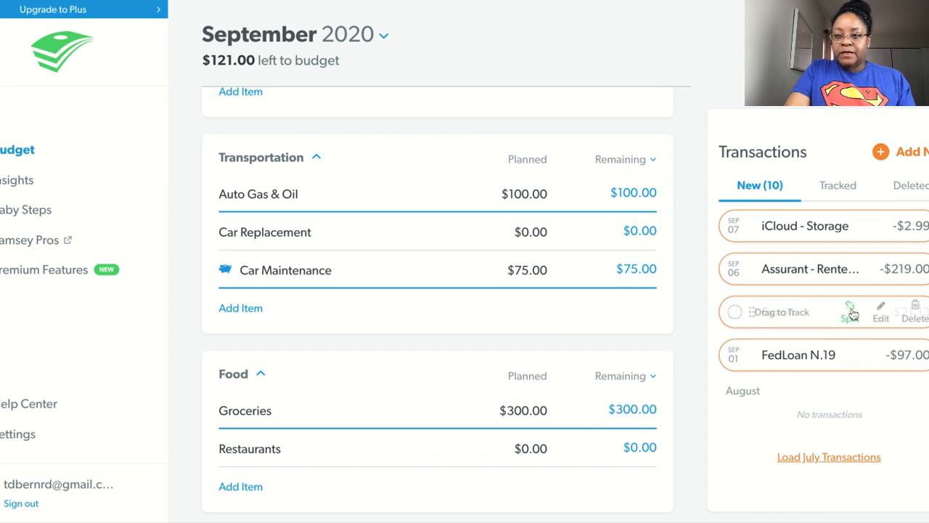
{"action": "left_click_drag", "start_coordinate": [851, 319], "coordinate": [491, 205]}
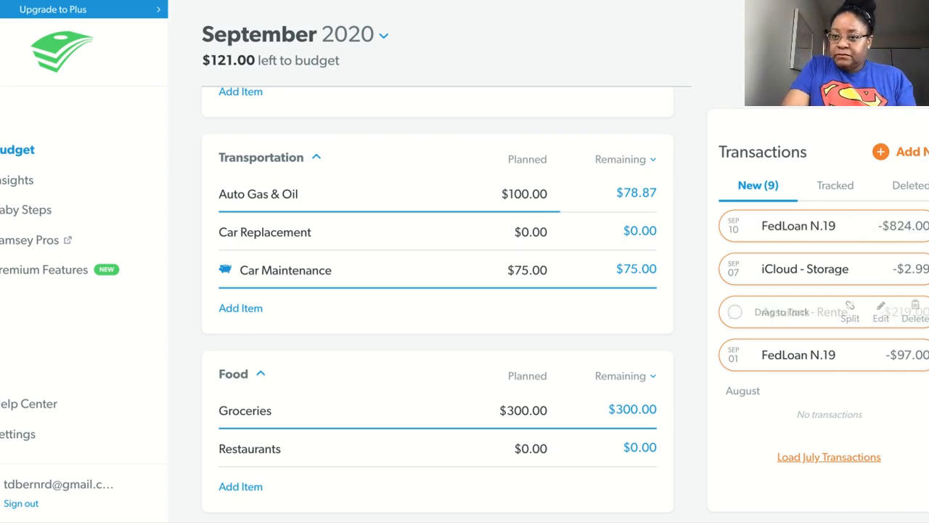
Track the September 6 Assurant renter's insurance transaction against the Renter Insurance item in the Insurance & Tax group
{"action": "scroll", "coordinate": [437, 302], "scroll_direction": "up", "scroll_amount": 5}
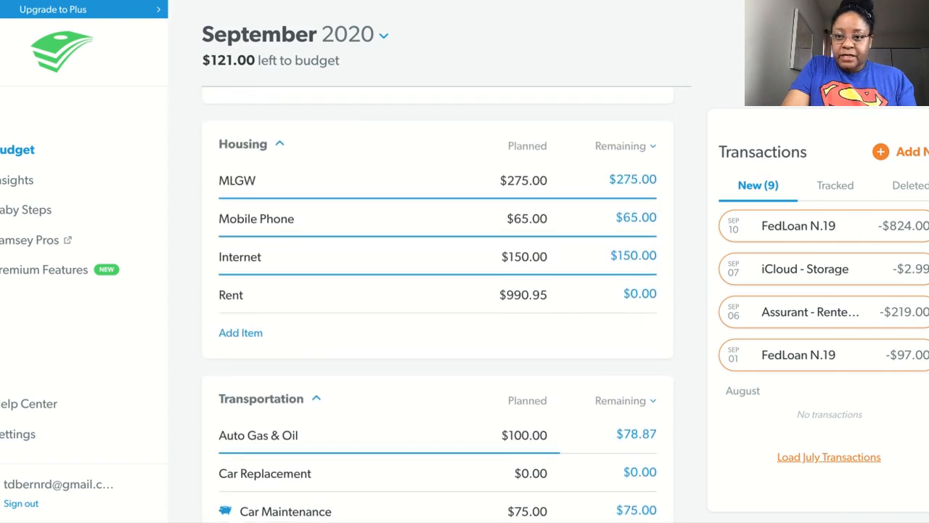
{"action": "scroll", "coordinate": [437, 303], "scroll_direction": "up", "scroll_amount": 2}
{"action": "scroll", "coordinate": [438, 302], "scroll_direction": "down", "scroll_amount": 8}
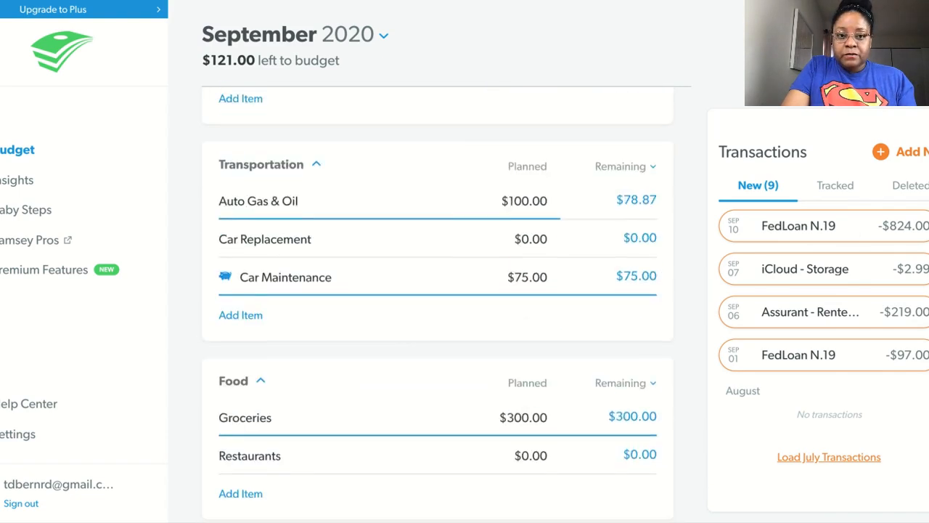
{"action": "scroll", "coordinate": [438, 303], "scroll_direction": "down", "scroll_amount": 3}
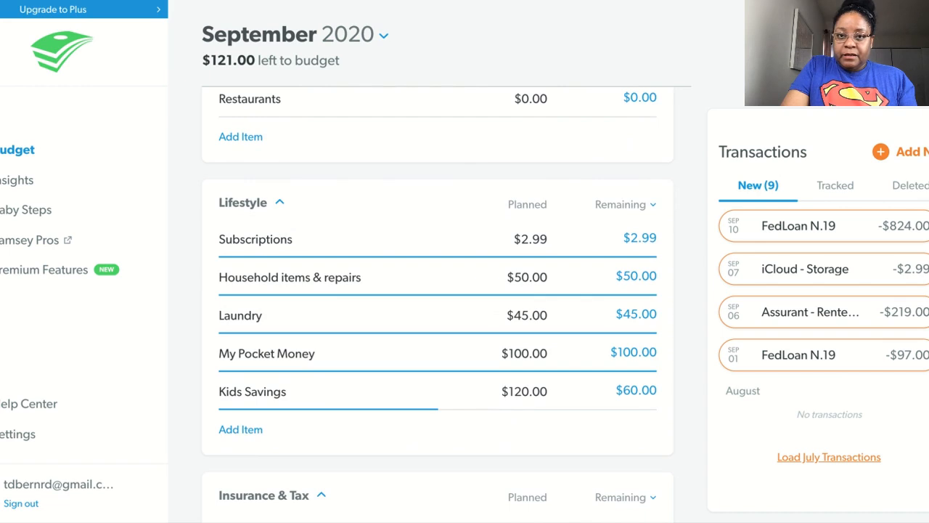
{"action": "scroll", "coordinate": [437, 302], "scroll_direction": "down", "scroll_amount": 1}
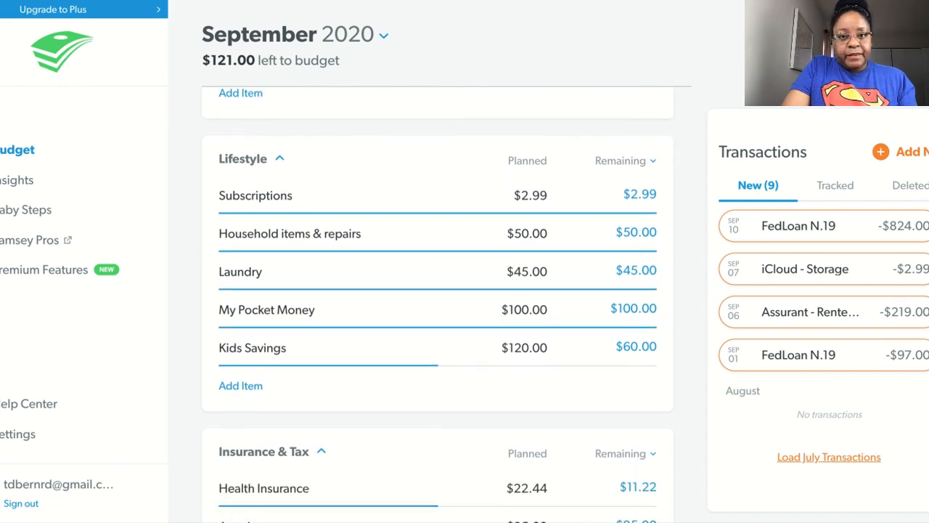
{"action": "scroll", "coordinate": [438, 303], "scroll_direction": "down", "scroll_amount": 1}
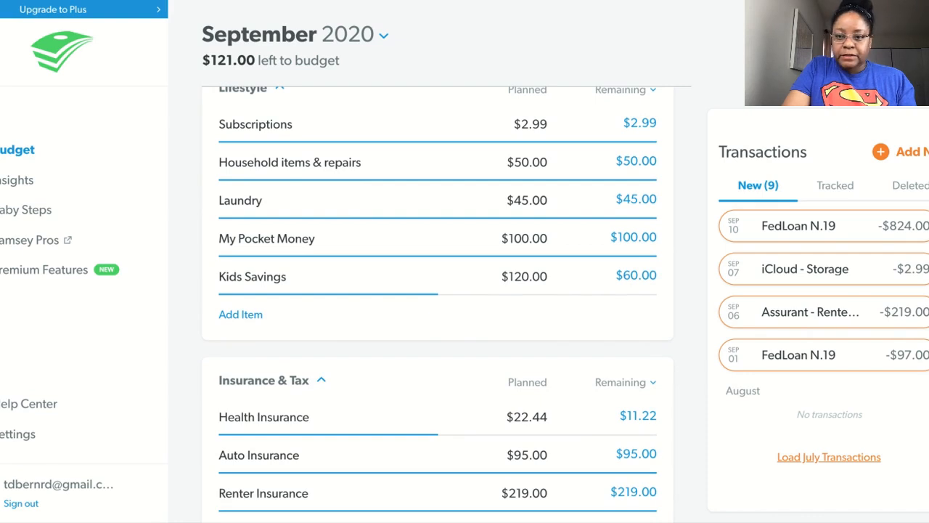
{"action": "scroll", "coordinate": [438, 304], "scroll_direction": "down", "scroll_amount": 2}
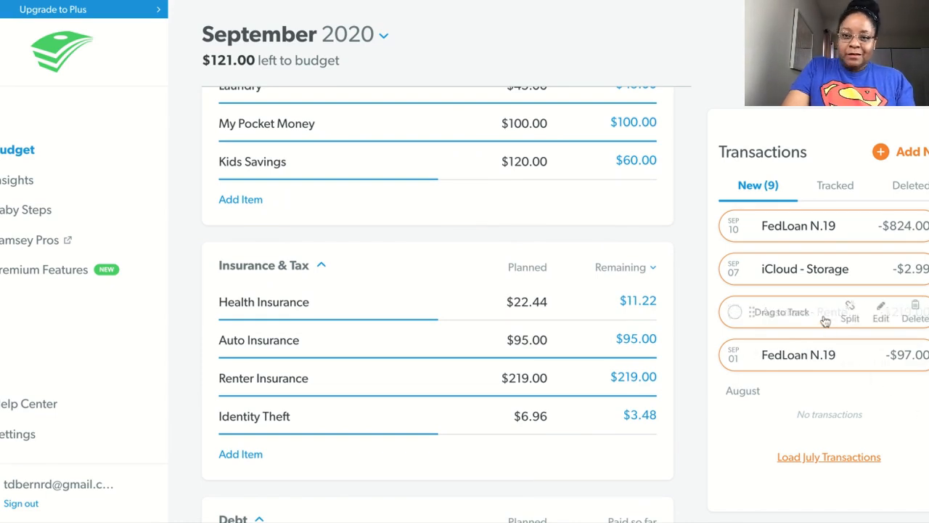
{"action": "left_click_drag", "start_coordinate": [824, 320], "coordinate": [497, 390]}
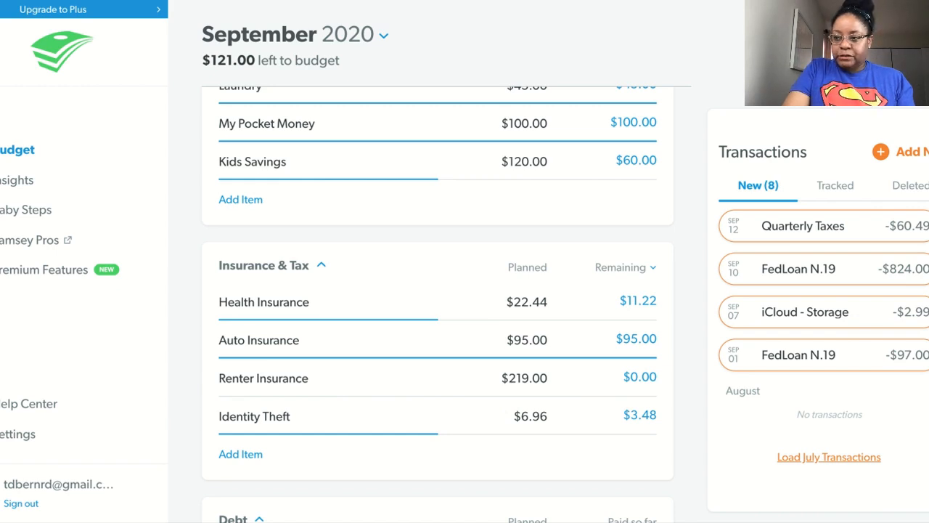
Track the September 1 FedLoan N.19 transaction against the Student Loans item in the Debt group
{"action": "scroll", "coordinate": [438, 304], "scroll_direction": "up", "scroll_amount": 2}
{"action": "scroll", "coordinate": [438, 304], "scroll_direction": "down", "scroll_amount": 5}
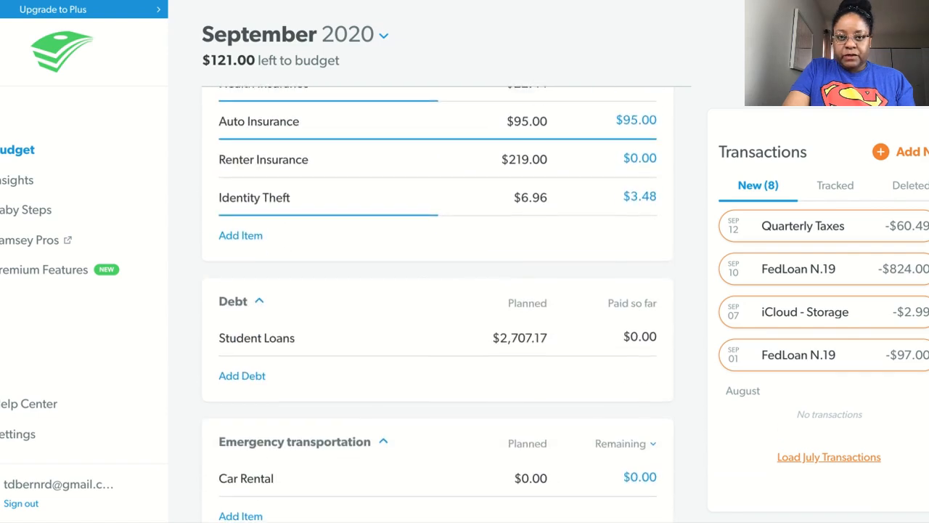
{"action": "scroll", "coordinate": [438, 304], "scroll_direction": "down", "scroll_amount": 1}
{"action": "scroll", "coordinate": [438, 304], "scroll_direction": "up", "scroll_amount": 7}
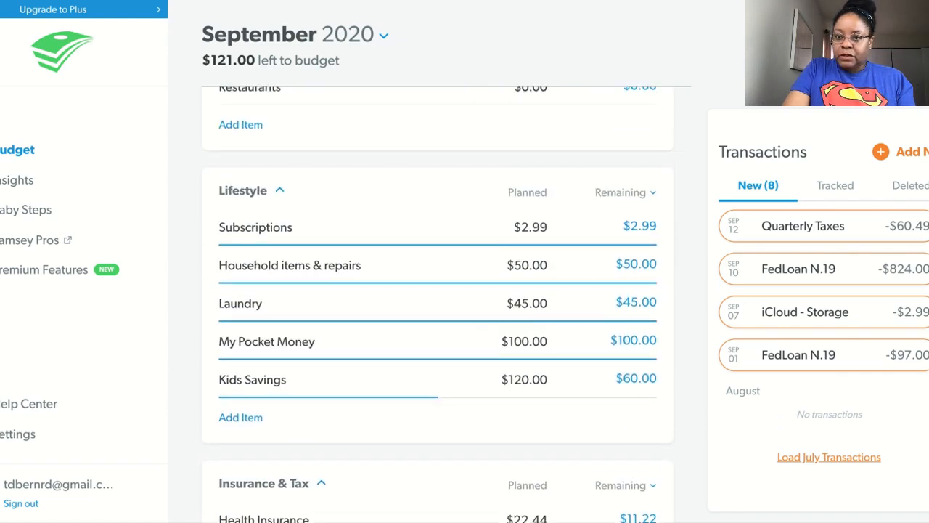
{"action": "scroll", "coordinate": [438, 304], "scroll_direction": "down", "scroll_amount": 4}
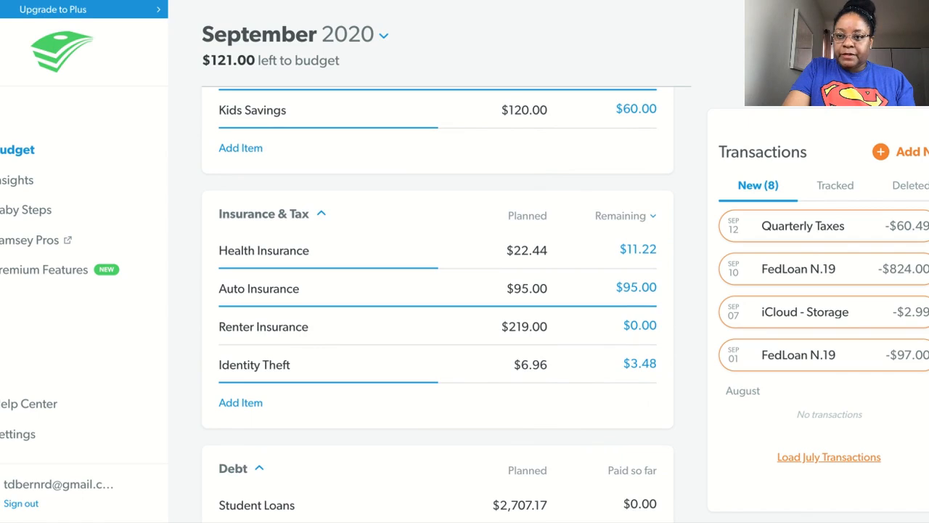
{"action": "scroll", "coordinate": [437, 304], "scroll_direction": "down", "scroll_amount": 2}
{"action": "mouse_move", "coordinate": [824, 362]}
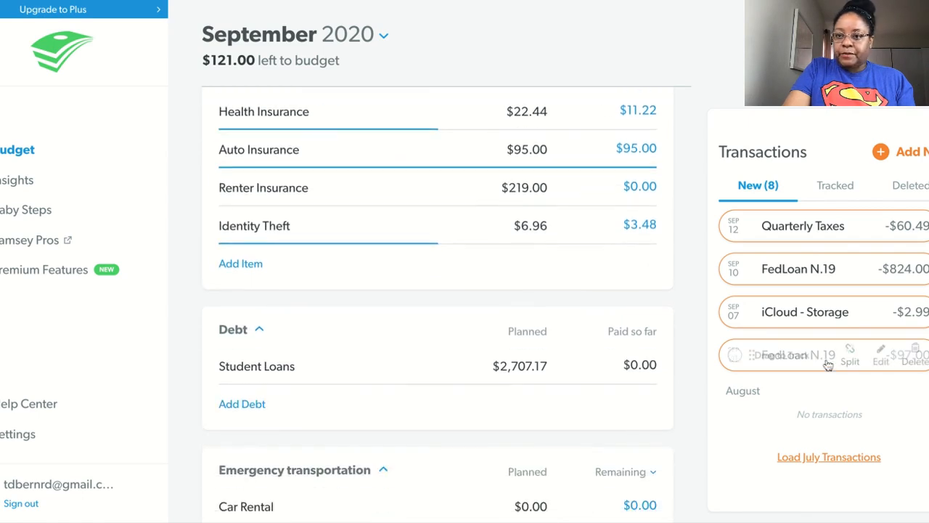
{"action": "left_click_drag", "start_coordinate": [823, 361], "coordinate": [558, 359]}
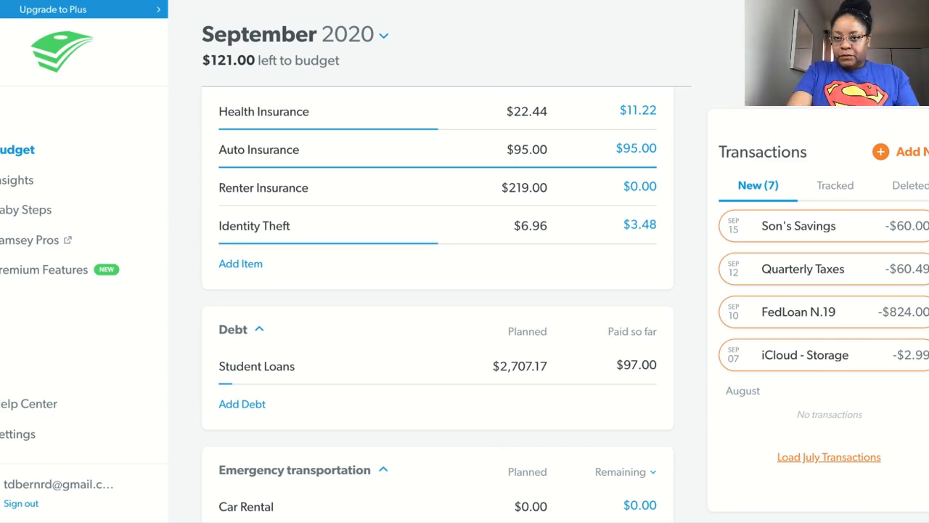
Set the September 10 FedLoan N.19 expense amount to $848.98 and track it against the Student Loans item
{"action": "mouse_move", "coordinate": [893, 318]}
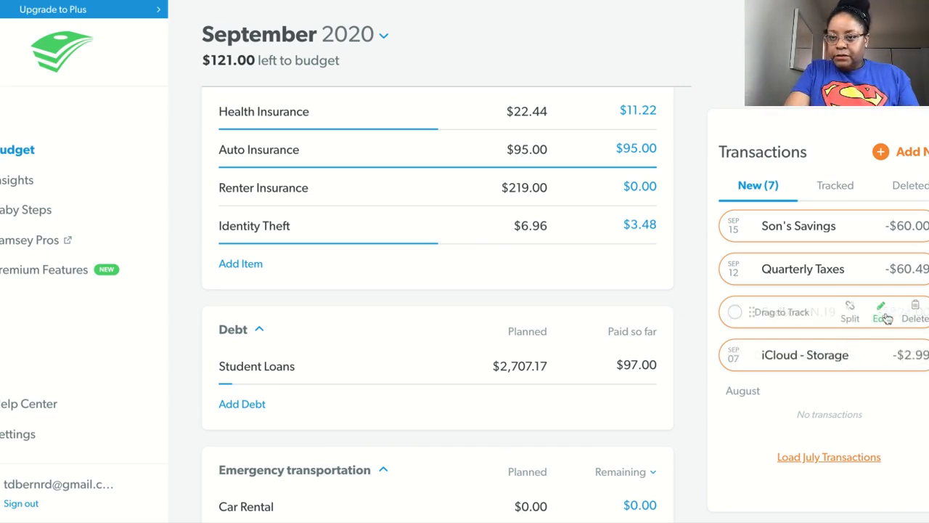
{"action": "left_click", "coordinate": [880, 315]}
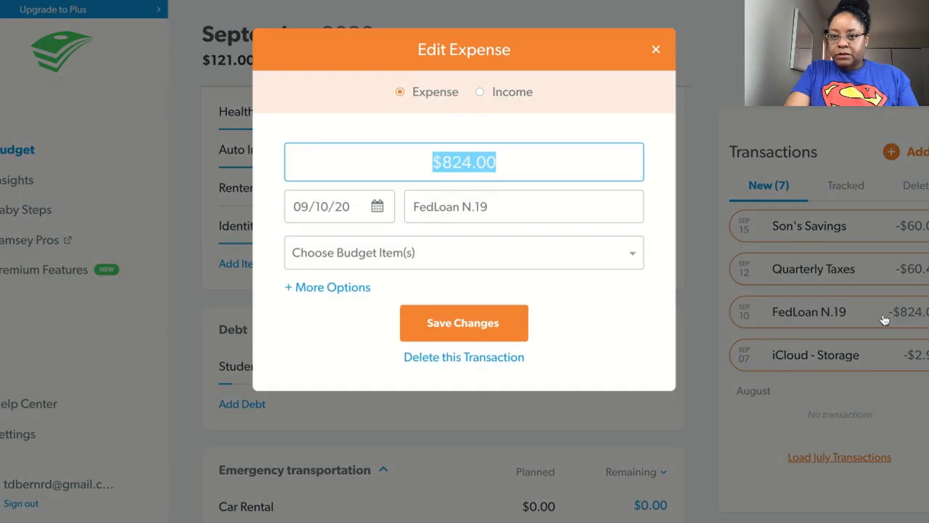
{"action": "left_click", "coordinate": [472, 163]}
{"action": "key", "text": "BackSpace"}
{"action": "key", "text": "BackSpace"}
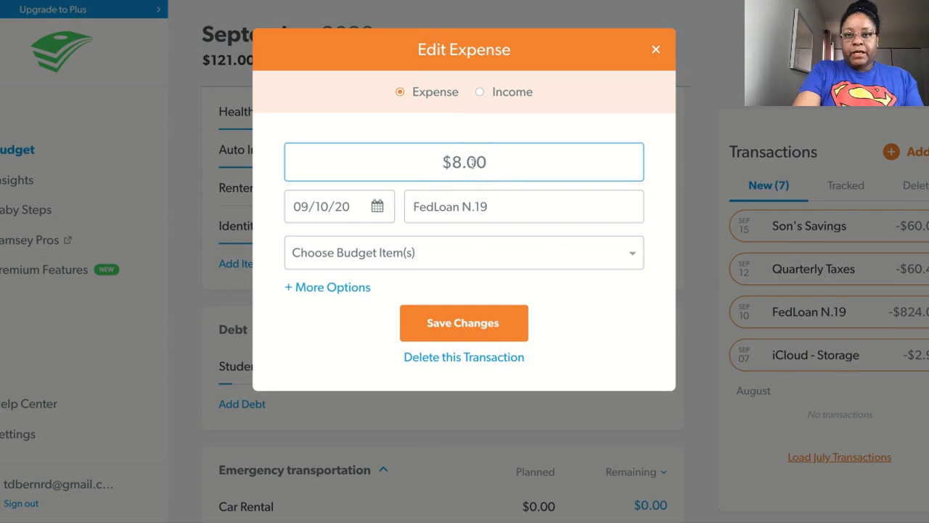
{"action": "type", "text": "48"}
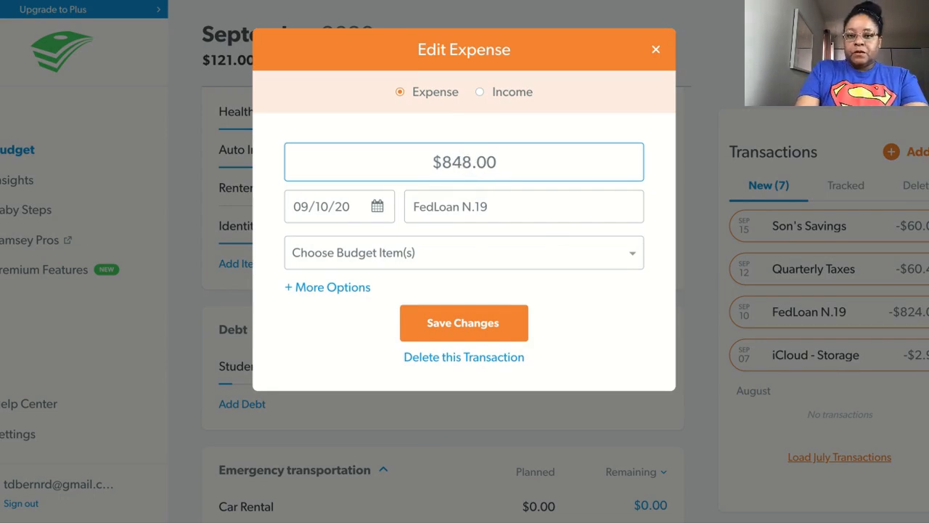
{"action": "key", "text": "Right"}
{"action": "key", "text": "Right"}
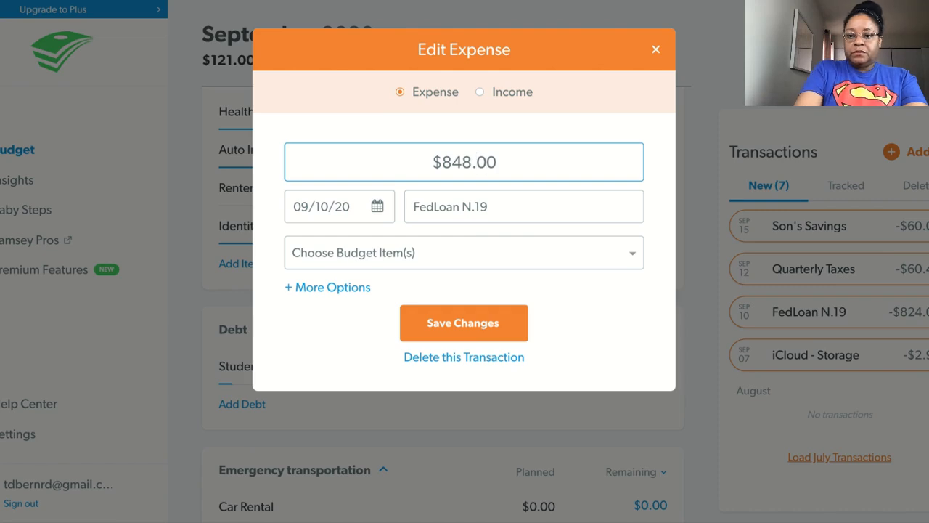
{"action": "key", "text": "BackSpace"}
{"action": "key", "text": "BackSpace"}
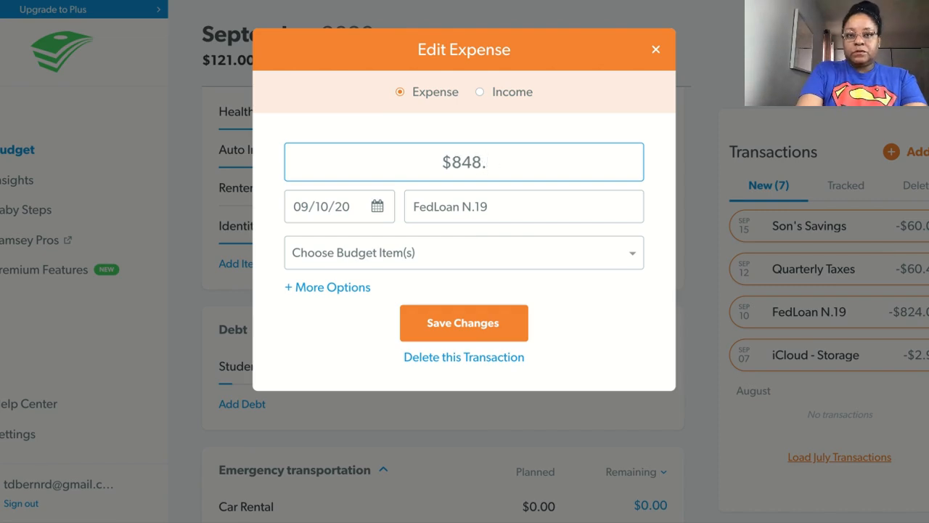
{"action": "type", "text": "98"}
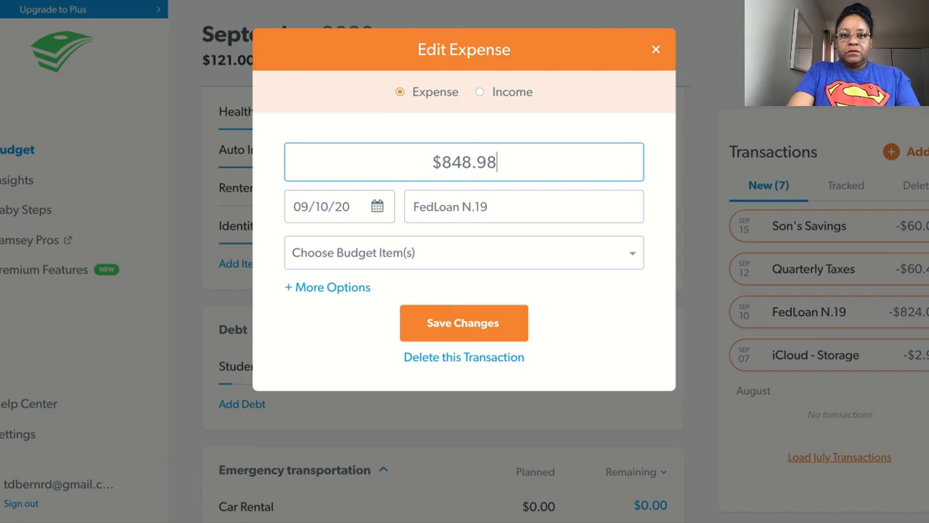
{"action": "left_click", "coordinate": [473, 324]}
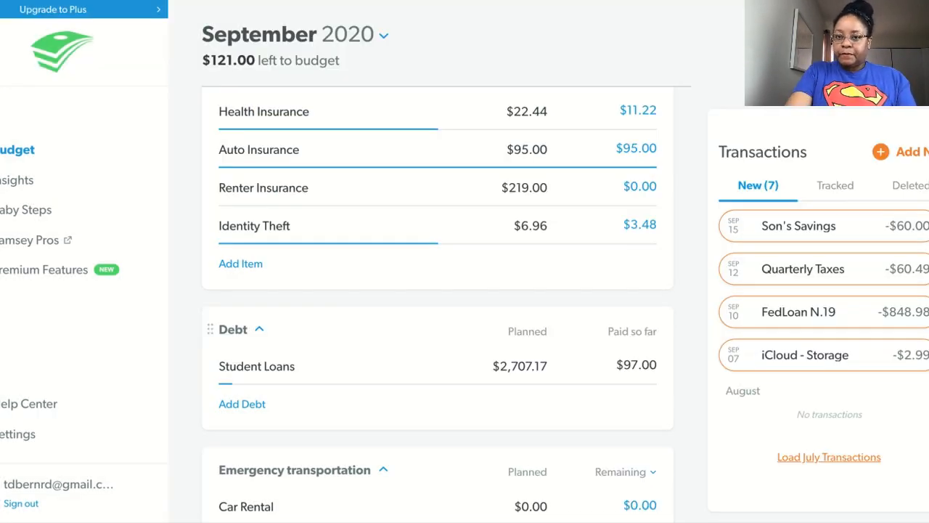
{"action": "mouse_move", "coordinate": [771, 318]}
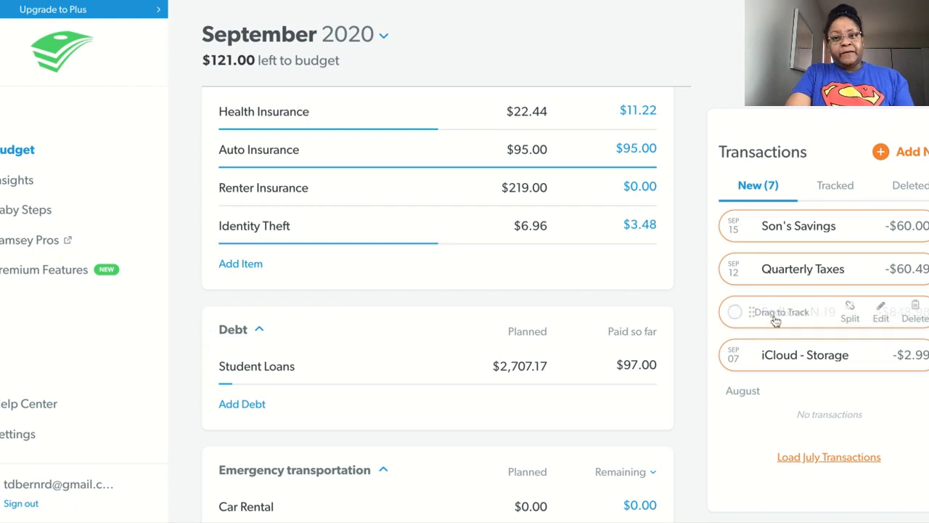
{"action": "left_click_drag", "start_coordinate": [775, 321], "coordinate": [529, 372]}
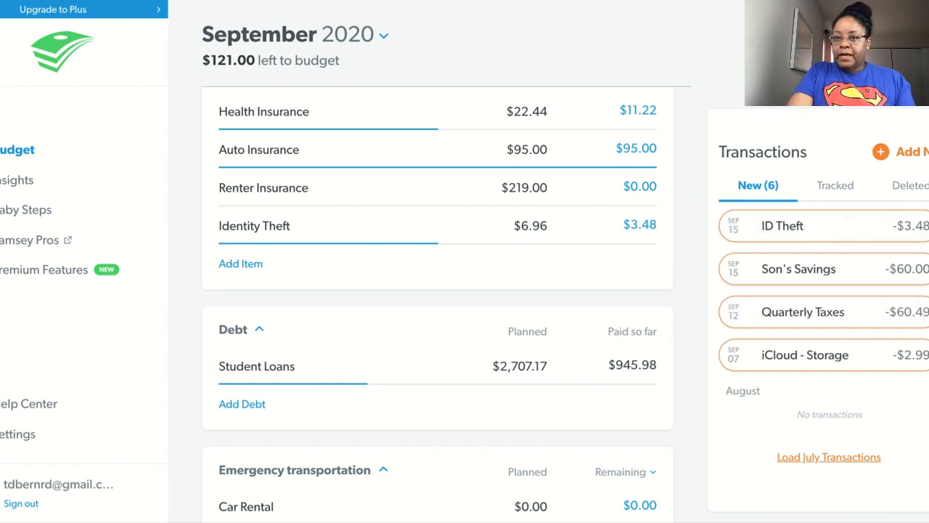
Track the September 7 iCloud - Storage transaction against the Subscriptions item in the Lifestyle group
{"action": "scroll", "coordinate": [438, 305], "scroll_direction": "up", "scroll_amount": 5}
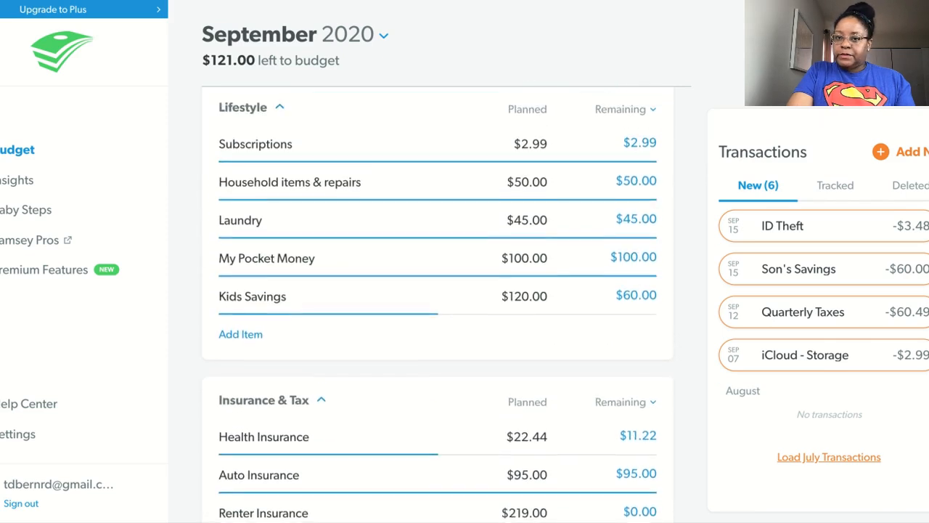
{"action": "scroll", "coordinate": [438, 305], "scroll_direction": "up", "scroll_amount": 1}
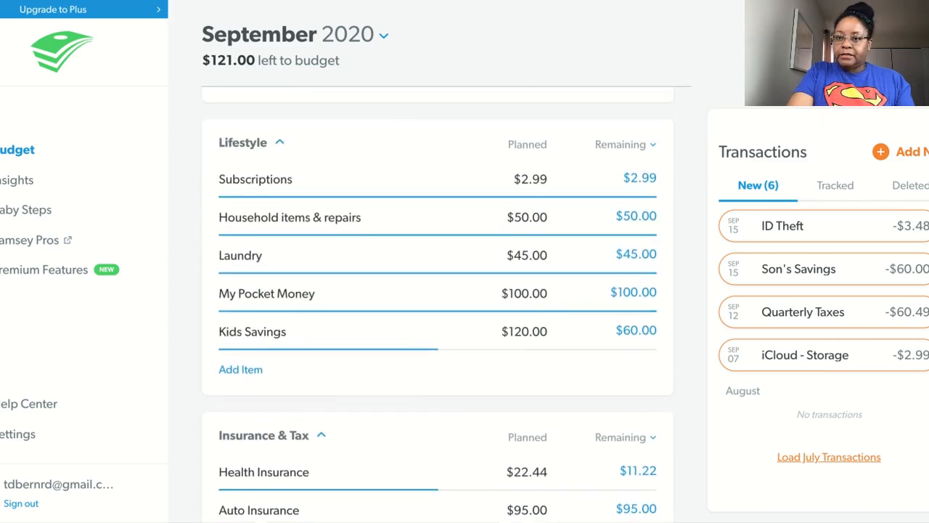
{"action": "scroll", "coordinate": [438, 304], "scroll_direction": "up", "scroll_amount": 3}
{"action": "scroll", "coordinate": [438, 305], "scroll_direction": "down", "scroll_amount": 9}
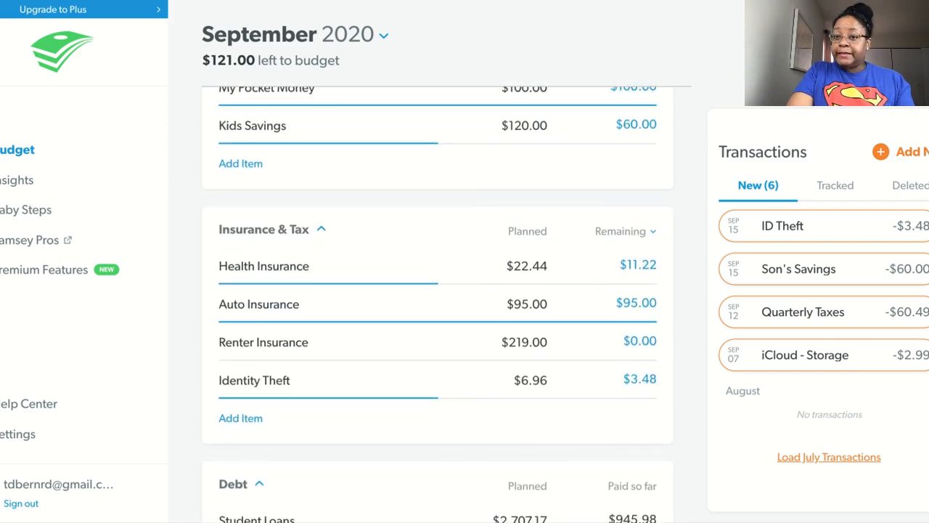
{"action": "scroll", "coordinate": [438, 304], "scroll_direction": "up", "scroll_amount": 1}
{"action": "scroll", "coordinate": [438, 305], "scroll_direction": "down", "scroll_amount": 4}
{"action": "scroll", "coordinate": [438, 304], "scroll_direction": "up", "scroll_amount": 10}
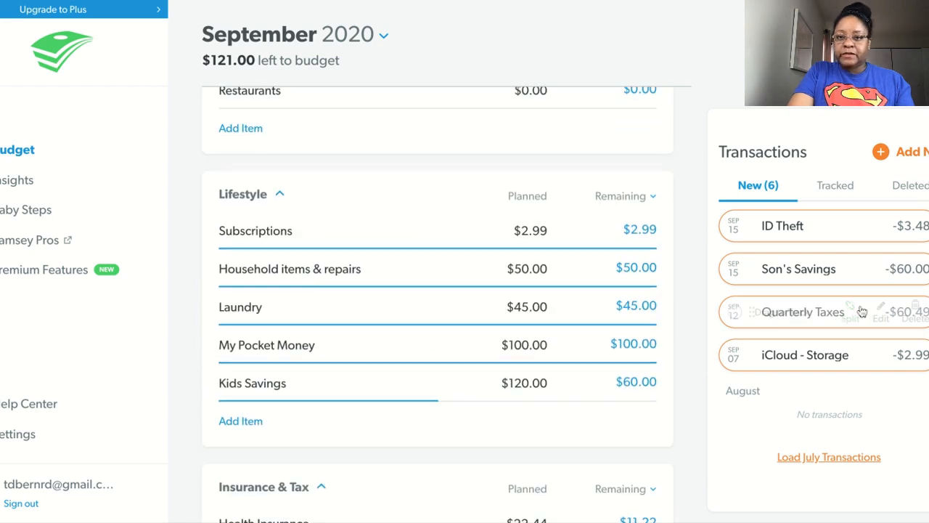
{"action": "left_click_drag", "start_coordinate": [799, 354], "coordinate": [533, 230]}
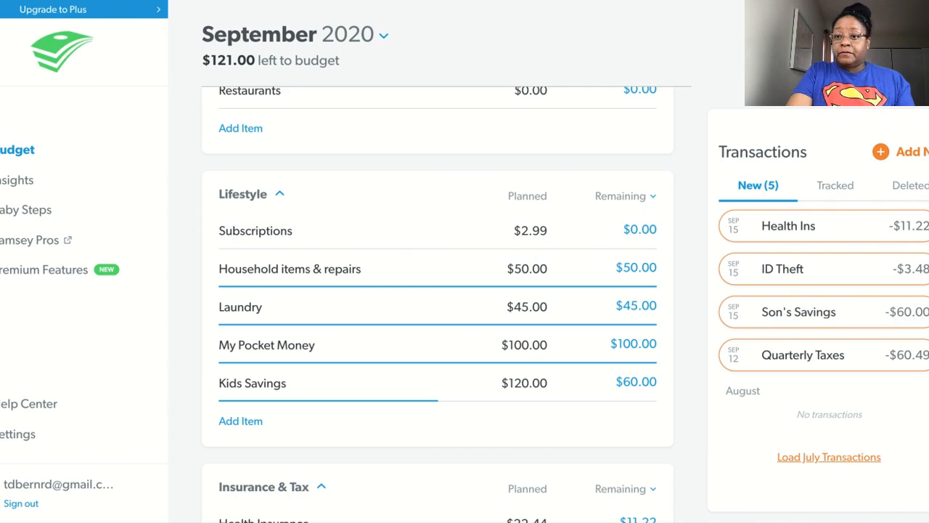
Add a Quarterly Taxes item to the Insurance & Tax group and track the September 12 Quarterly Taxes transaction against it
{"action": "scroll", "coordinate": [438, 305], "scroll_direction": "down", "scroll_amount": 4}
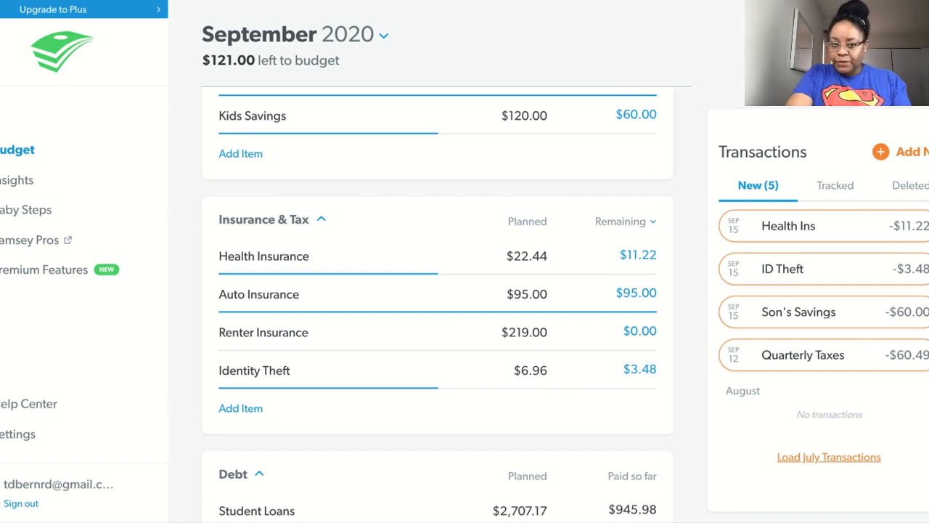
{"action": "left_click", "coordinate": [245, 408]}
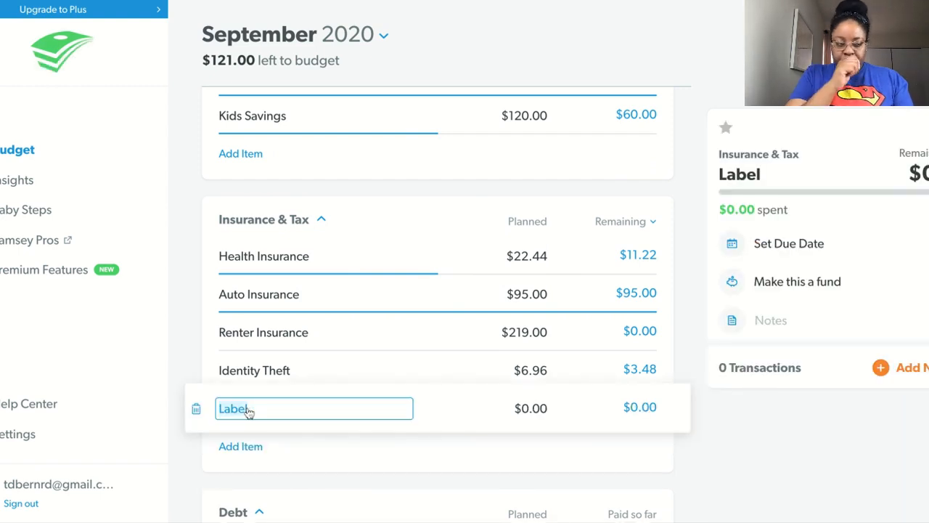
{"action": "type", "text": "Qu"}
{"action": "type", "text": "er"}
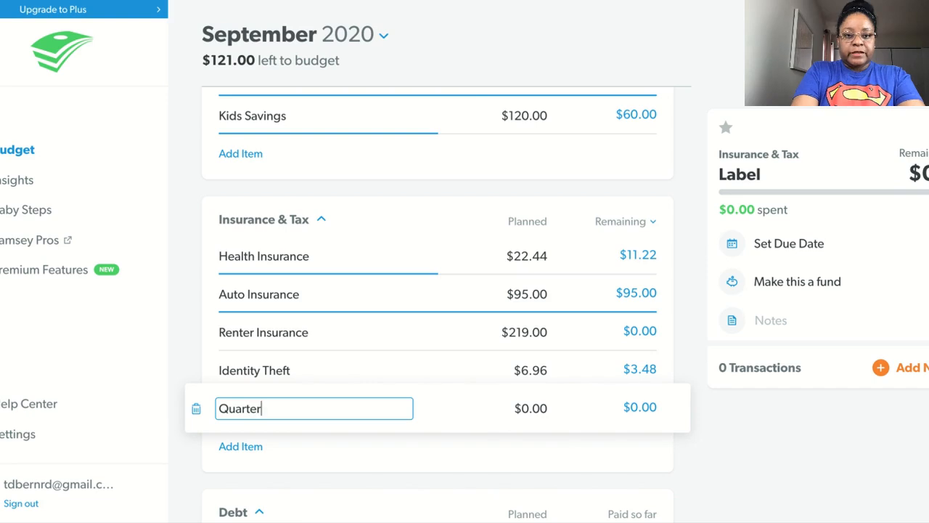
{"action": "type", "text": "ly Taxes"}
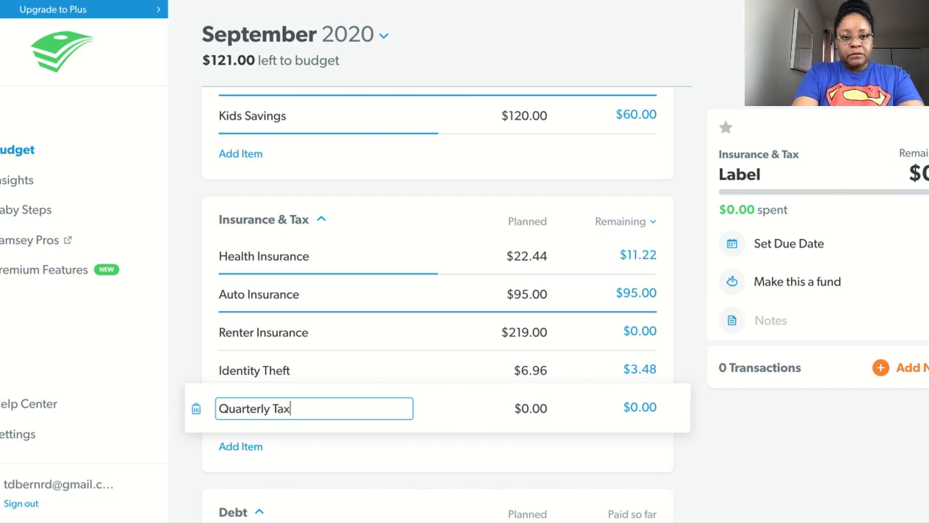
{"action": "key", "text": "Tab"}
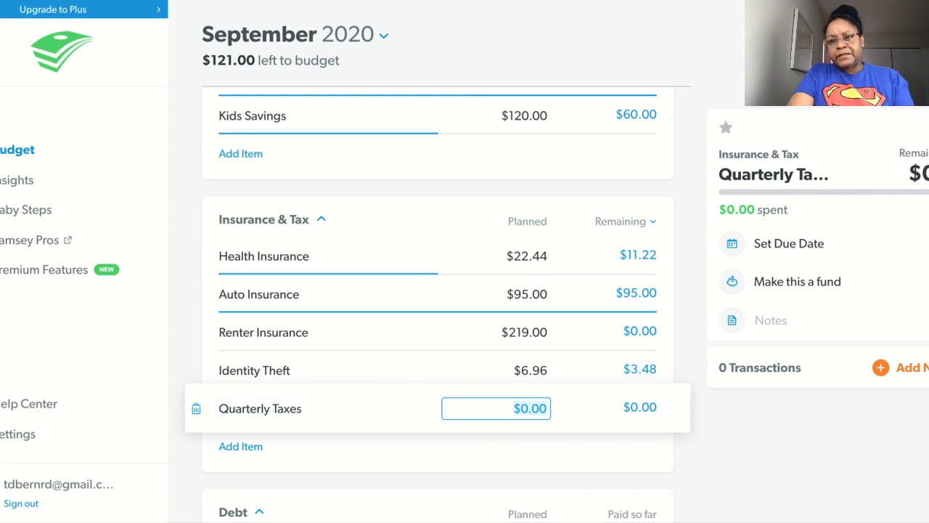
{"action": "key", "text": "Return"}
{"action": "left_click", "coordinate": [834, 61]}
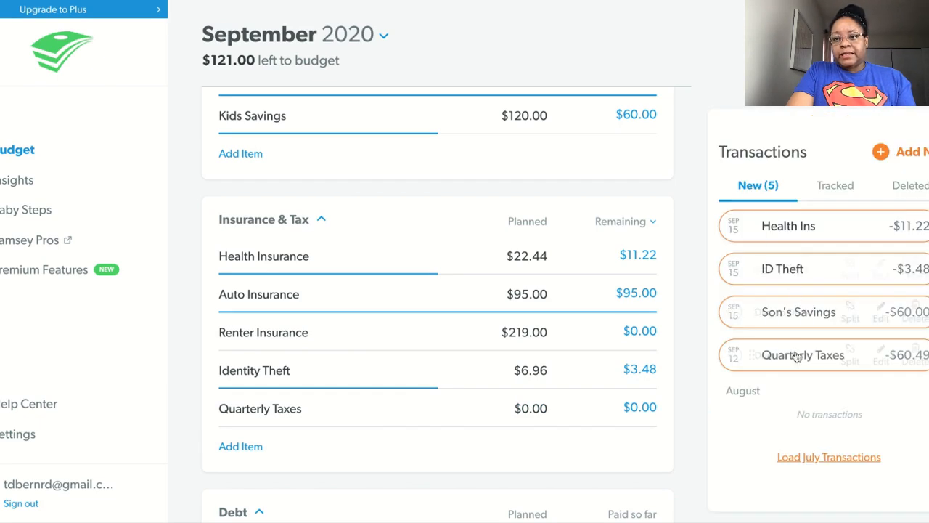
{"action": "mouse_move", "coordinate": [801, 357]}
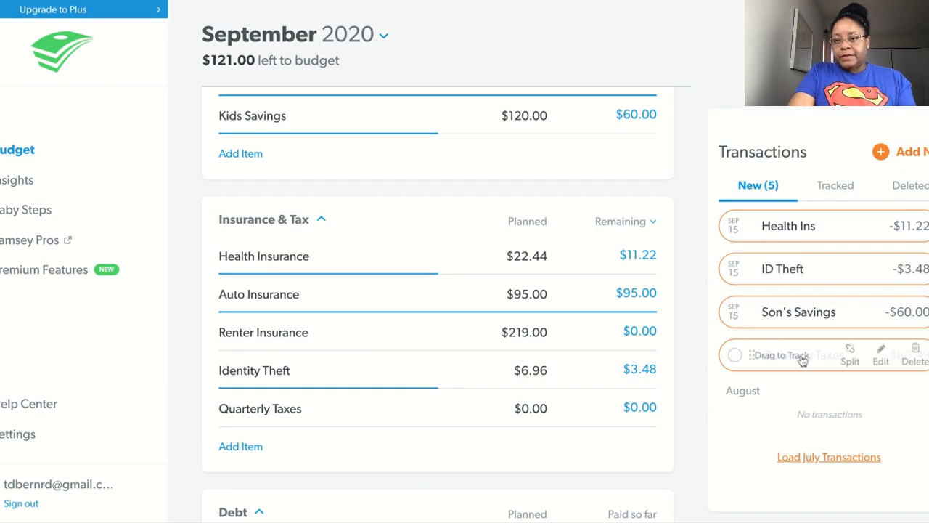
{"action": "left_click_drag", "start_coordinate": [752, 355], "coordinate": [498, 414]}
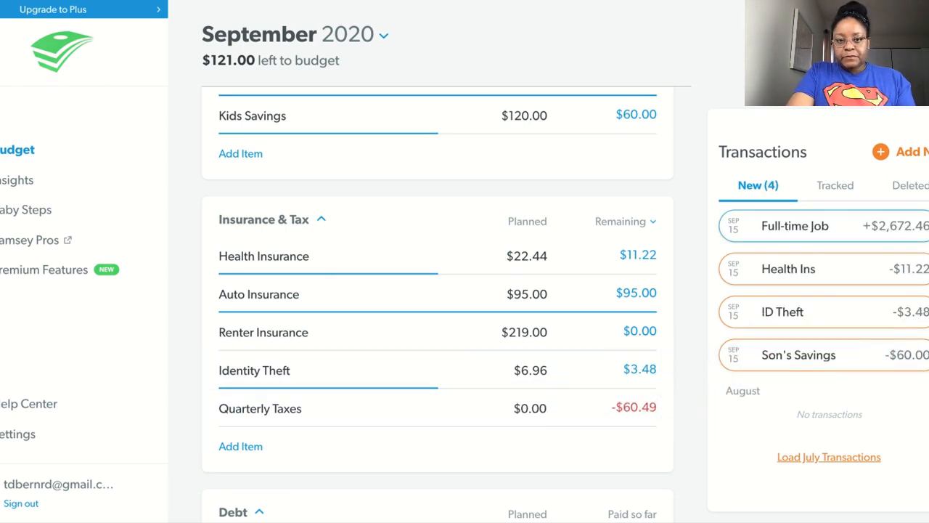
Set the planned amount of the Quarterly Taxes item in the Insurance & Tax group to $60.49
{"action": "left_click", "coordinate": [532, 407]}
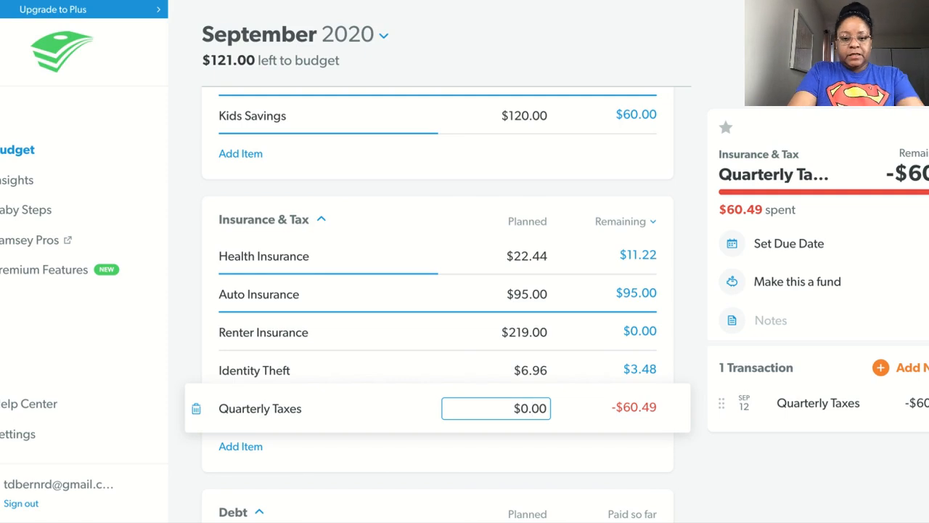
{"action": "type", "text": "60"}
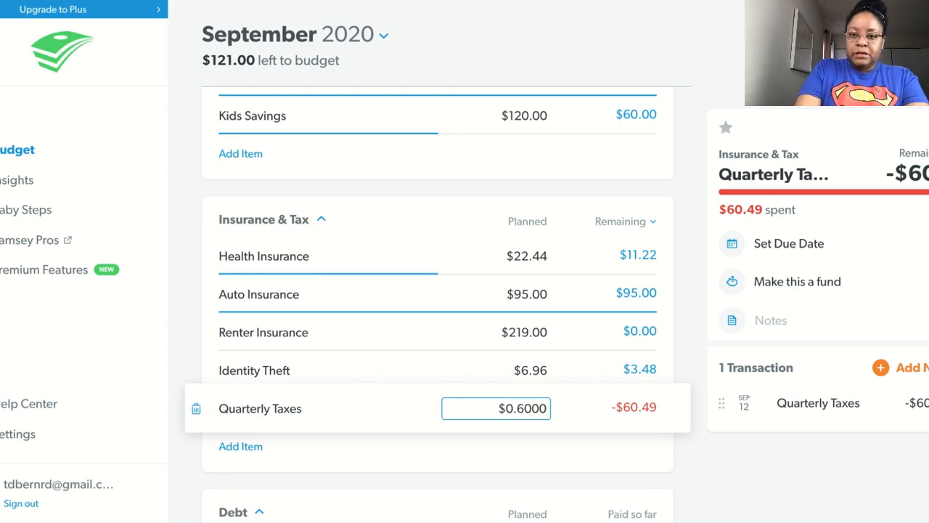
{"action": "key", "text": "BackSpace"}
{"action": "key", "text": "BackSpace"}
{"action": "key", "text": "BackSpace"}
{"action": "key", "text": "BackSpace"}
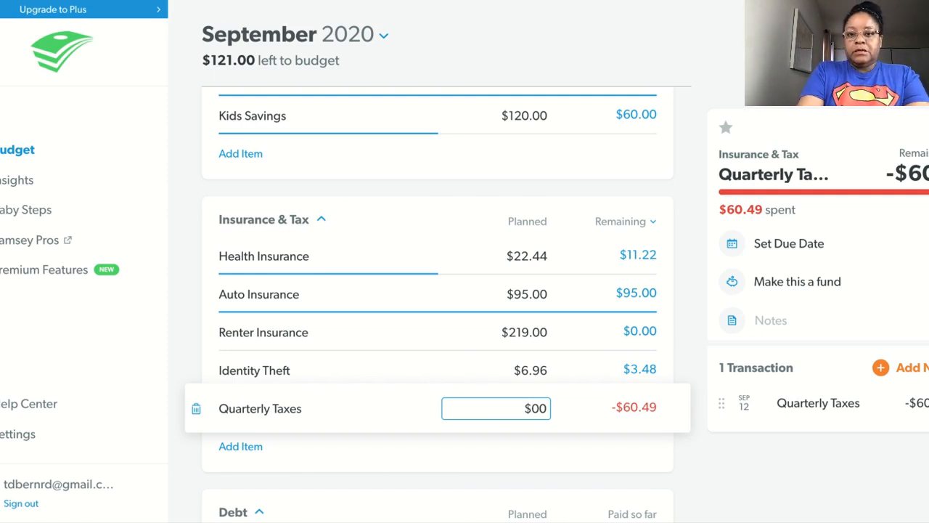
{"action": "type", "text": "60"}
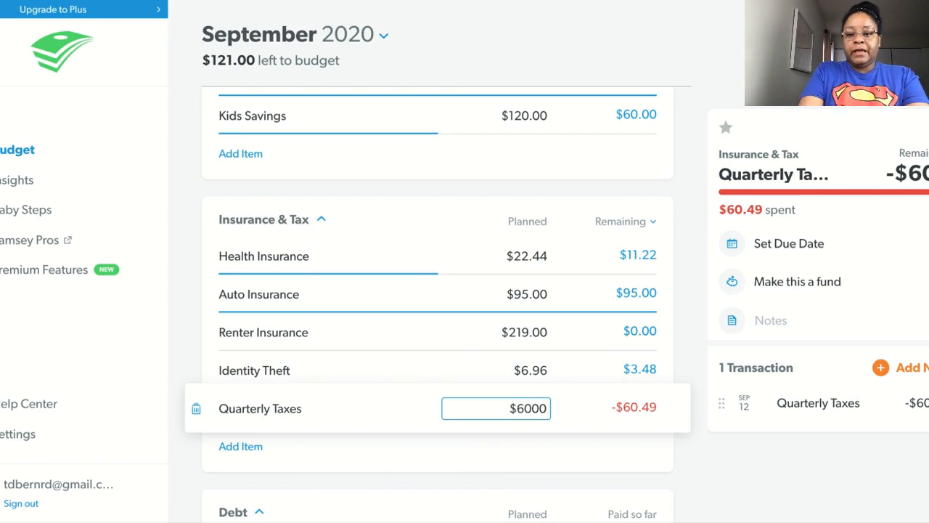
{"action": "type", "text": "."}
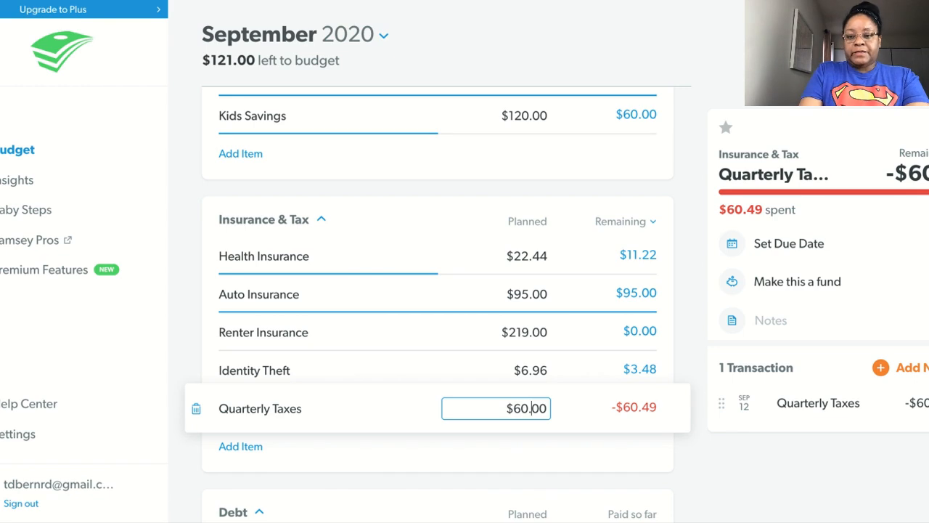
{"action": "key", "text": "Right"}
{"action": "key", "text": "Right"}
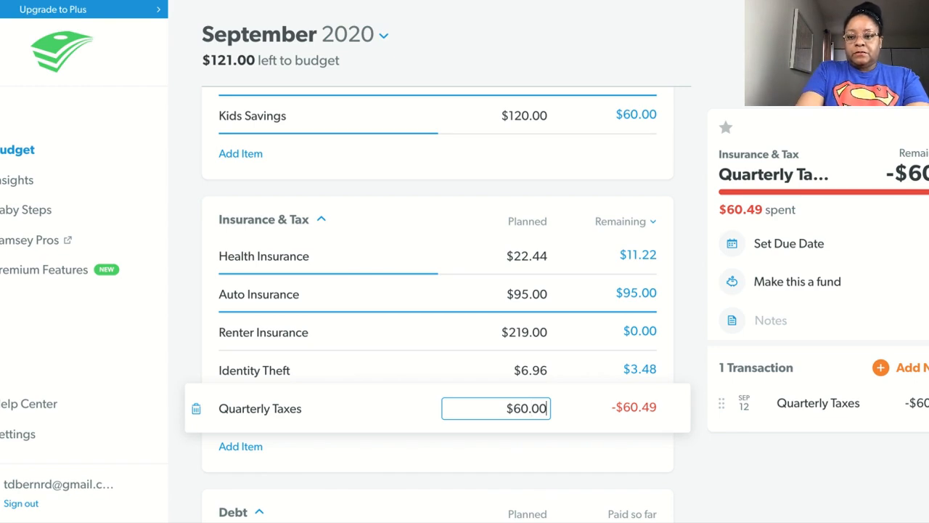
{"action": "key", "text": "BackSpace"}
{"action": "key", "text": "BackSpace"}
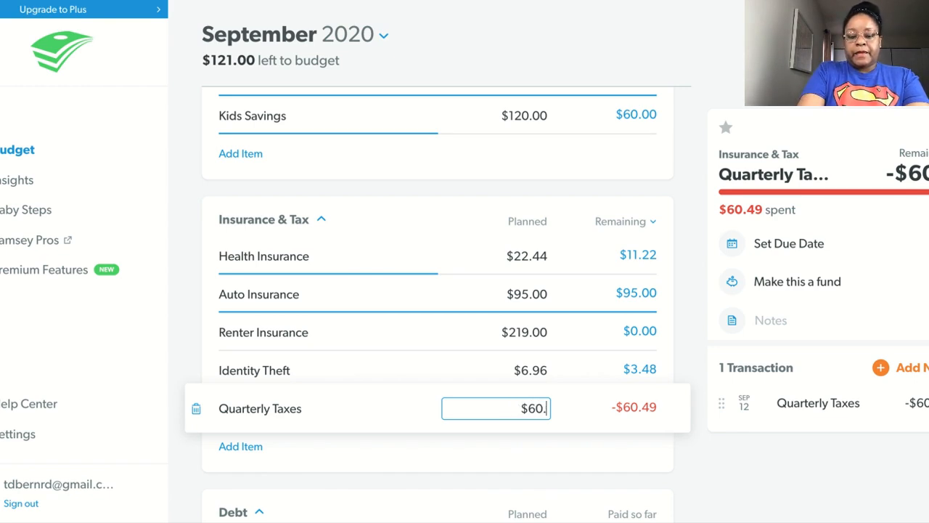
{"action": "type", "text": "49"}
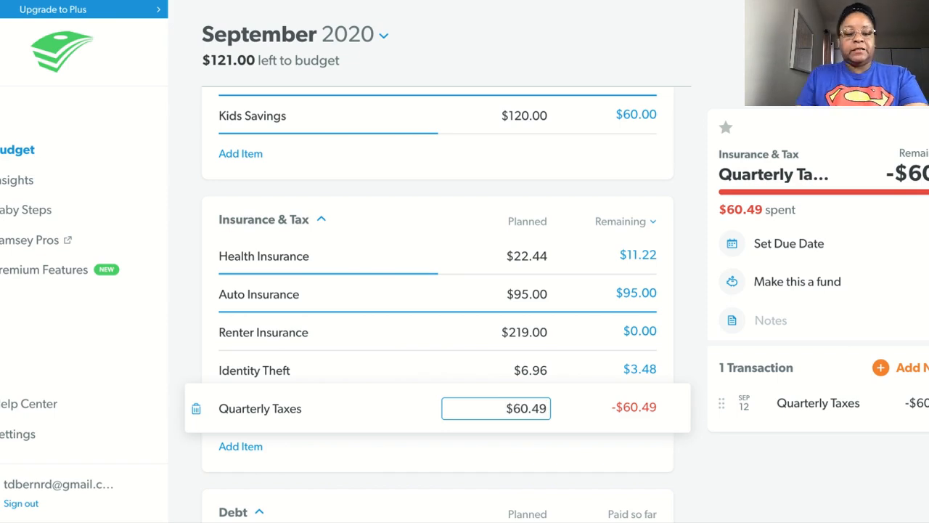
{"action": "key", "text": "Tab"}
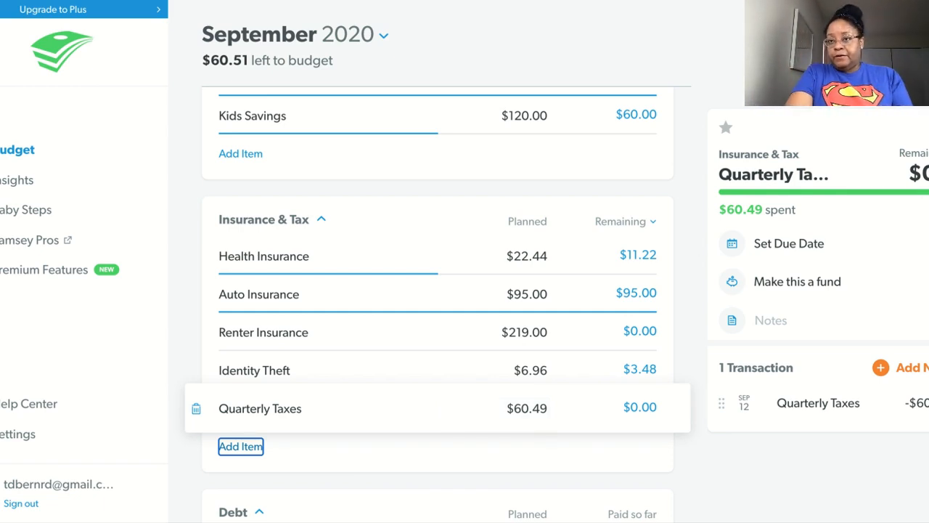
{"action": "left_click", "coordinate": [692, 455]}
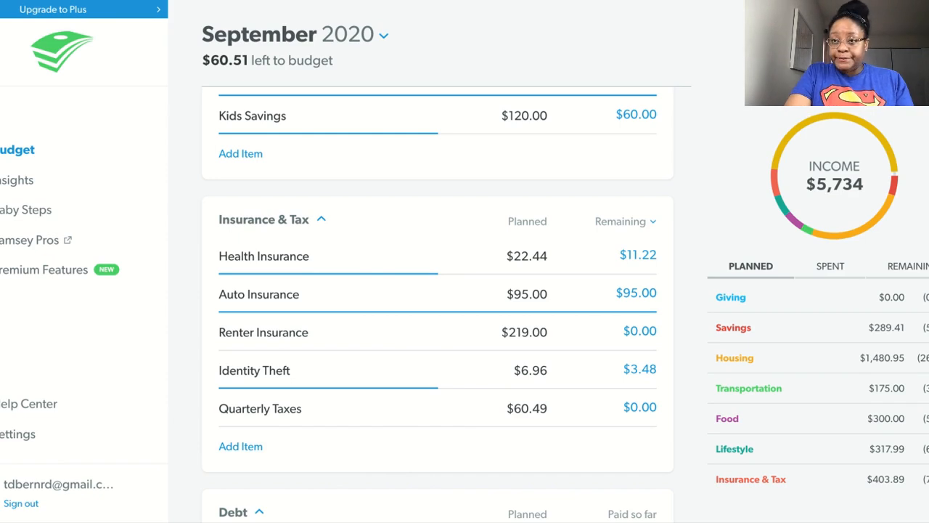
Check the remaining new transactions, and review the budget groups from Insurance & Tax back to the September income section
{"action": "left_click", "coordinate": [814, 95]}
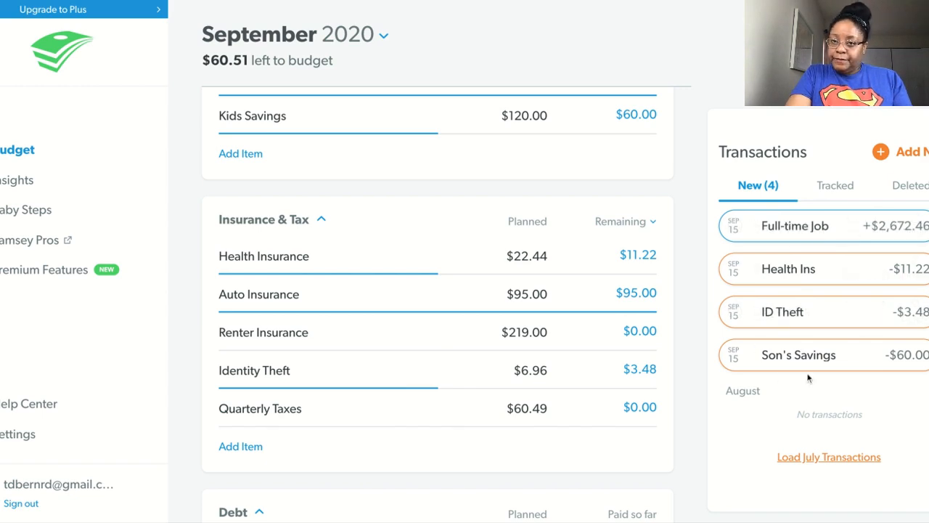
{"action": "mouse_move", "coordinate": [799, 355]}
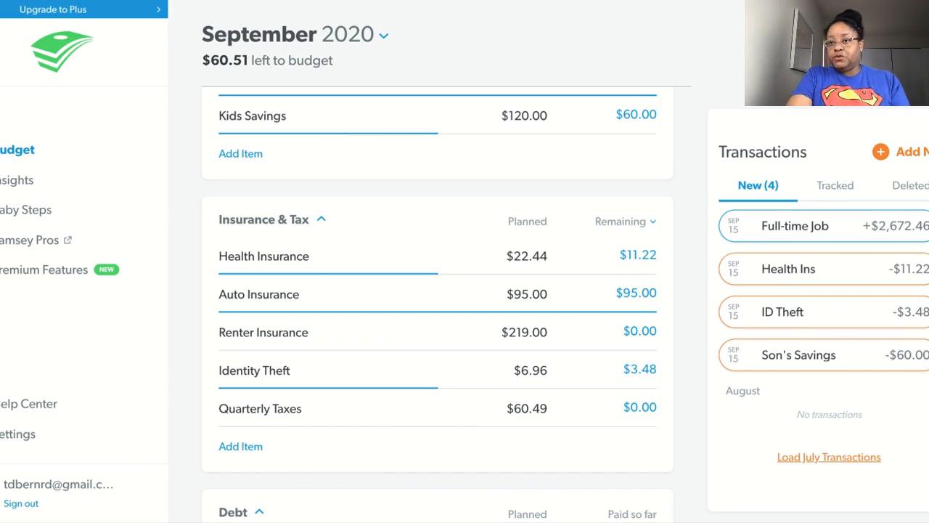
{"action": "scroll", "coordinate": [438, 305], "scroll_direction": "up", "scroll_amount": 4}
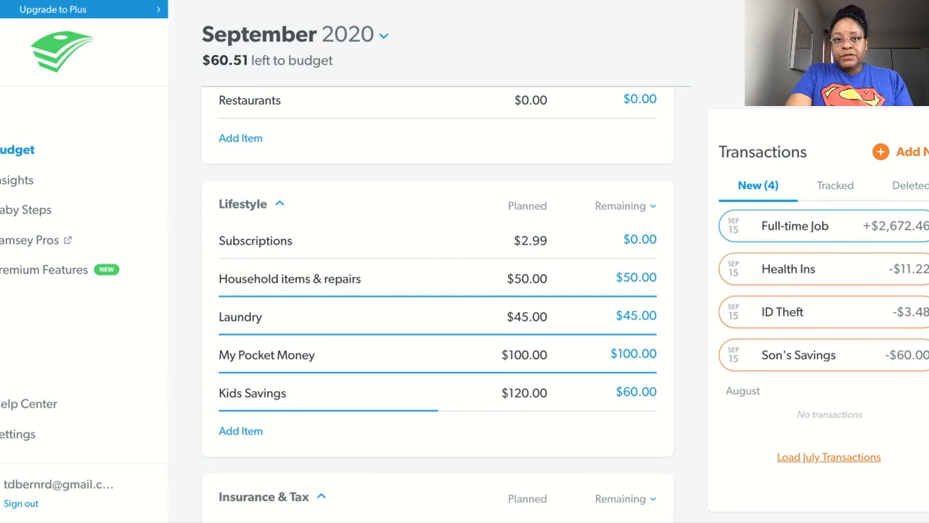
{"action": "left_click", "coordinate": [762, 60]}
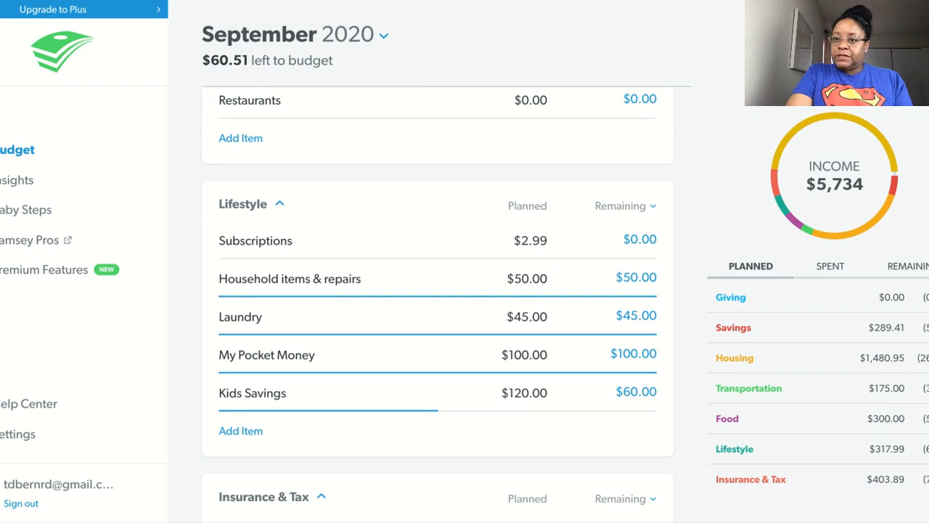
{"action": "scroll", "coordinate": [438, 304], "scroll_direction": "up", "scroll_amount": 6}
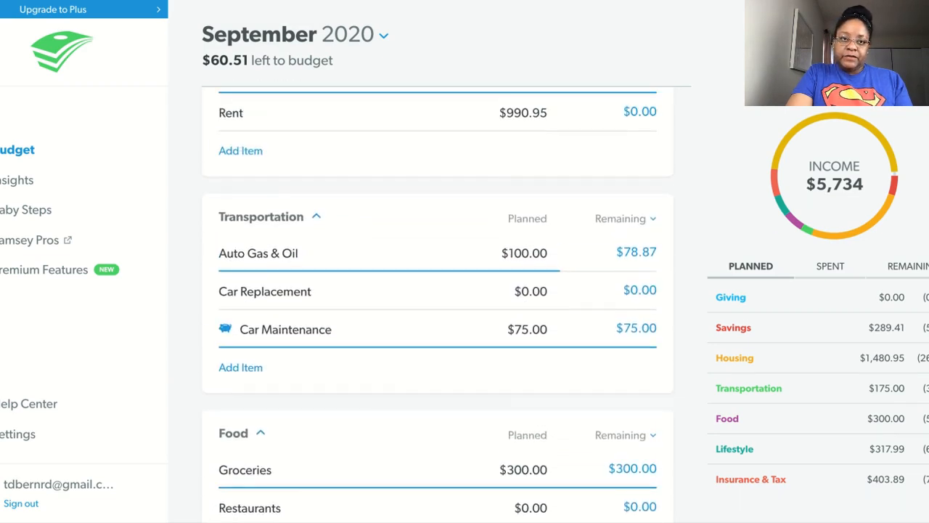
{"action": "scroll", "coordinate": [438, 304], "scroll_direction": "up", "scroll_amount": 7}
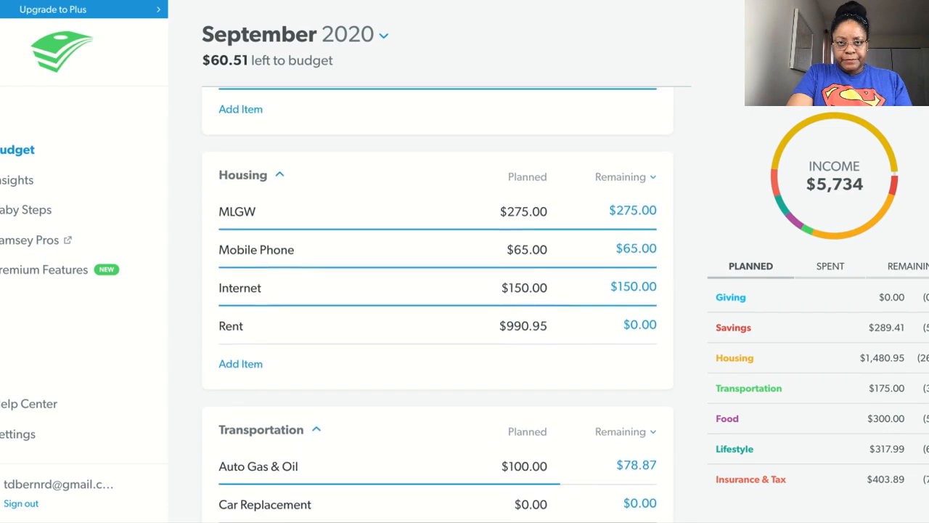
{"action": "scroll", "coordinate": [438, 304], "scroll_direction": "up", "scroll_amount": 4}
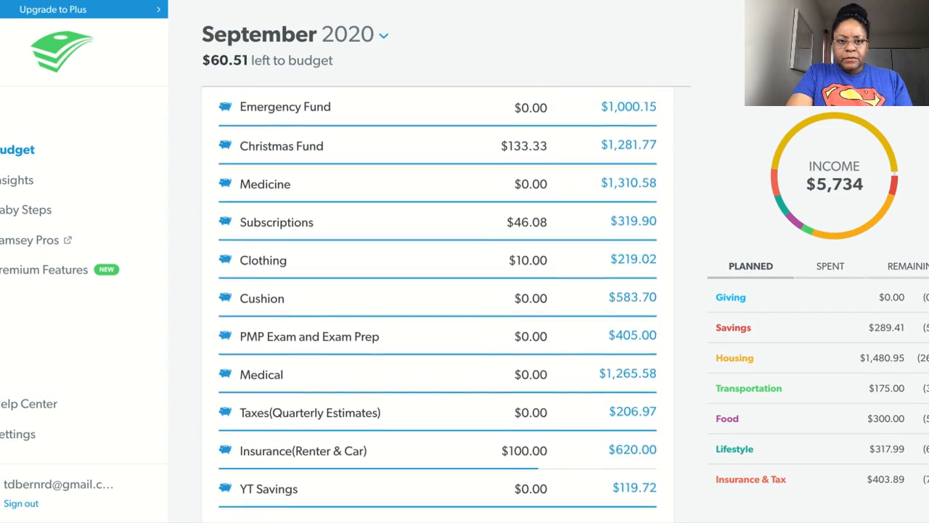
{"action": "scroll", "coordinate": [438, 305], "scroll_direction": "up", "scroll_amount": 3}
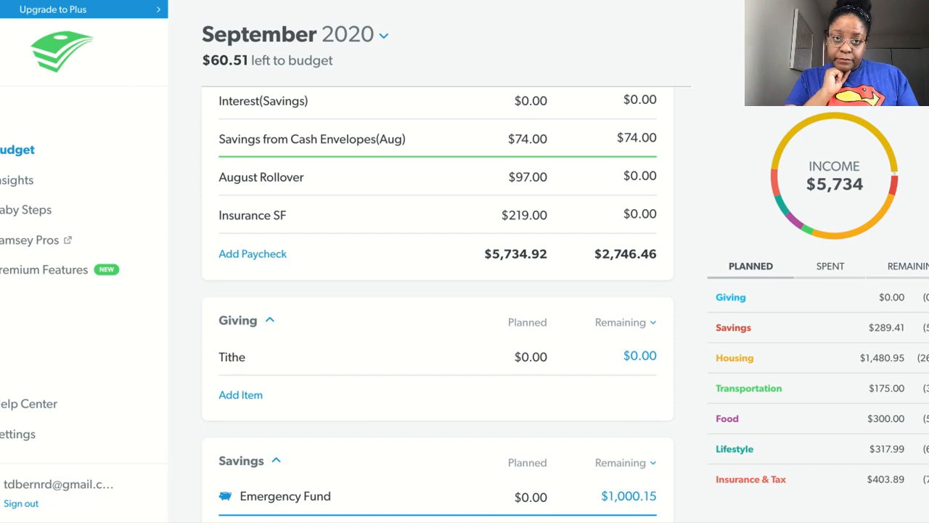
{"action": "scroll", "coordinate": [437, 305], "scroll_direction": "up", "scroll_amount": 2}
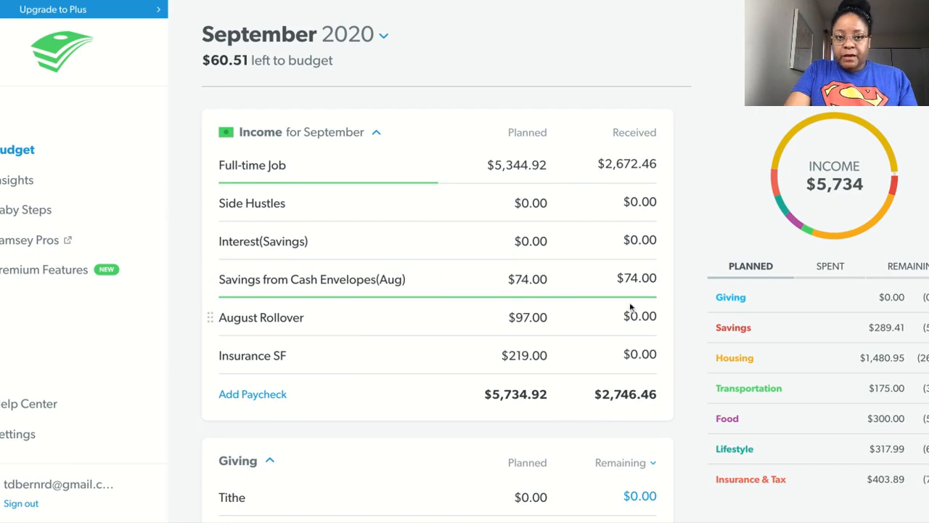
Add and track a $97.00 income transaction dated 09/01/20 for the August Rollover item
{"action": "left_click", "coordinate": [428, 325]}
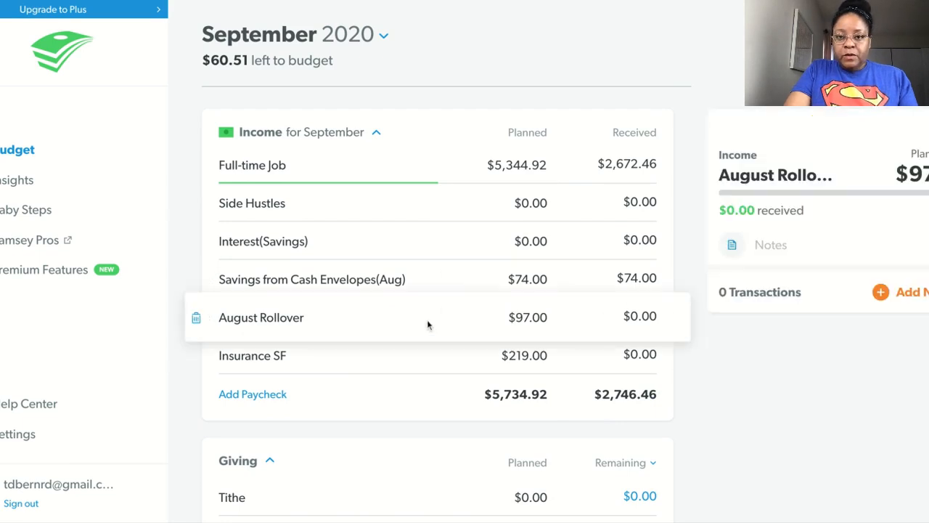
{"action": "left_click", "coordinate": [891, 292]}
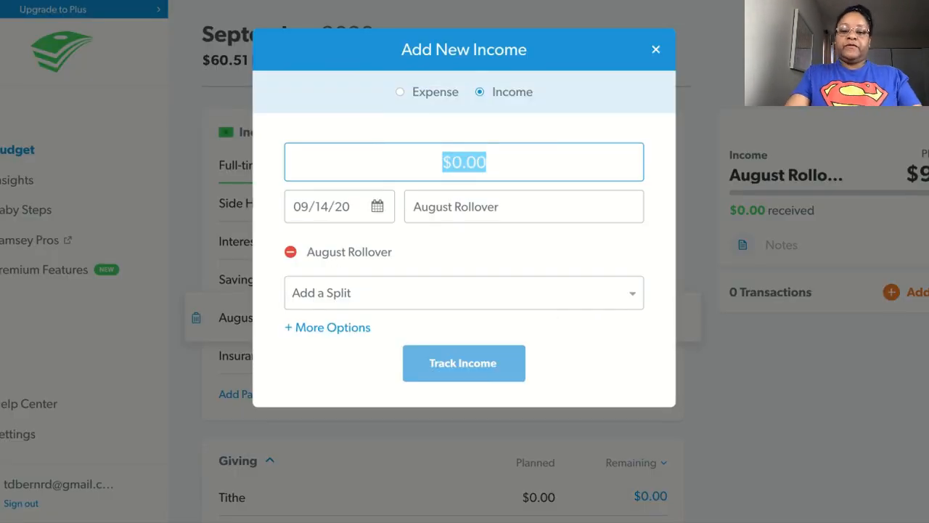
{"action": "type", "text": "97"}
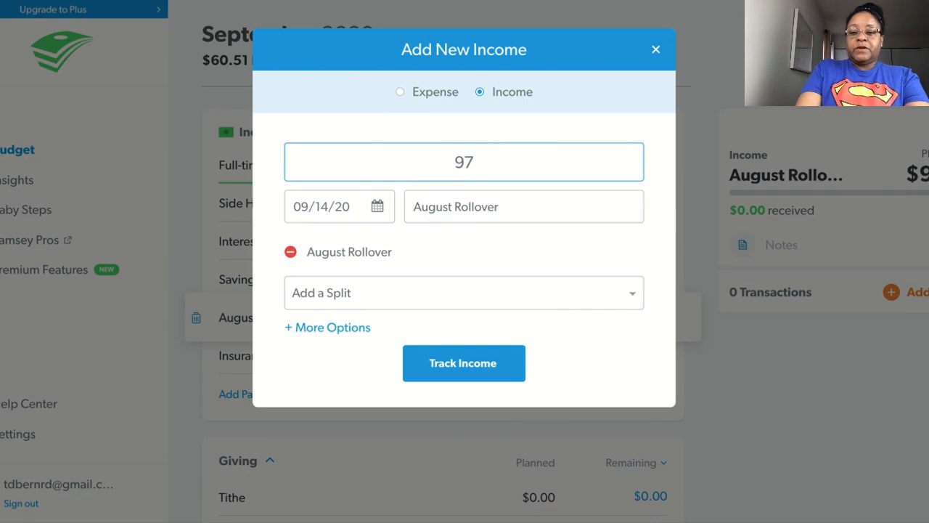
{"action": "type", "text": ".00"}
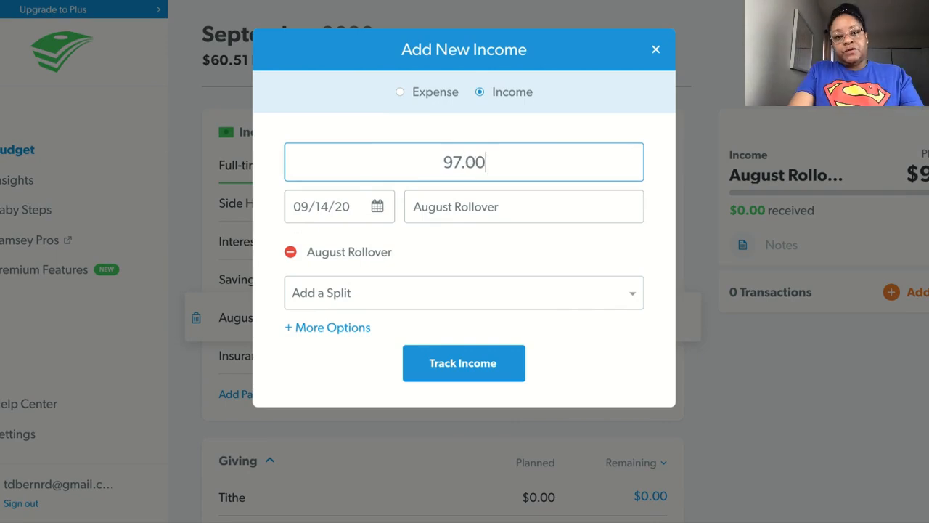
{"action": "left_click", "coordinate": [376, 206]}
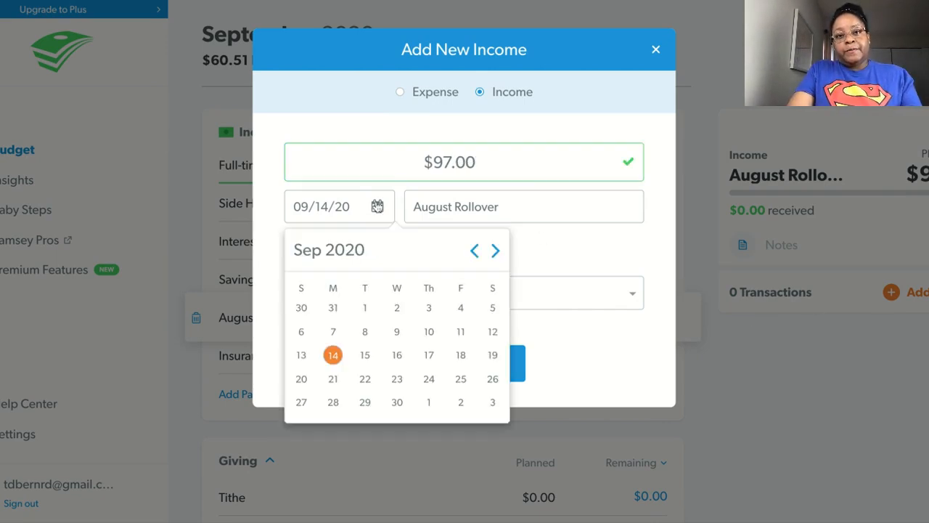
{"action": "left_click", "coordinate": [365, 307]}
{"action": "left_click", "coordinate": [483, 361]}
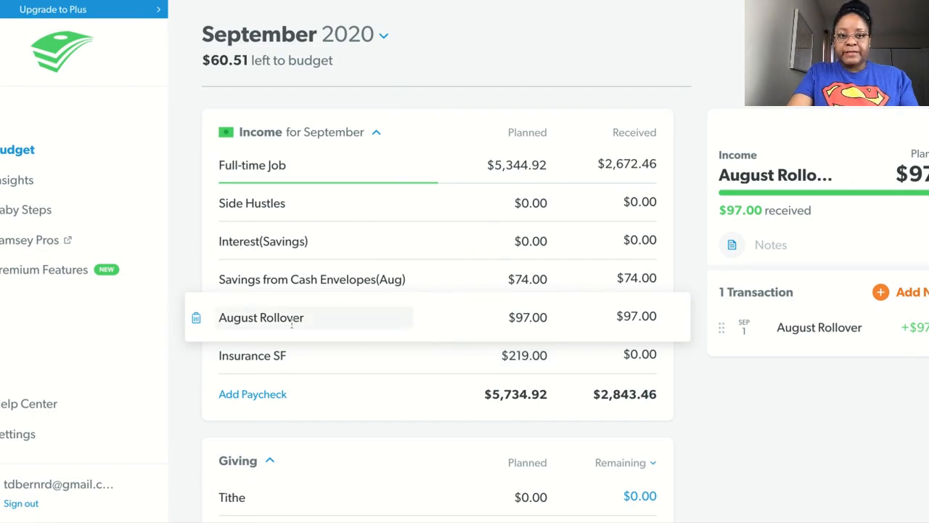
Add and track a $219.00 income transaction dated 09/01/20 for the Insurance SF item
{"action": "left_click", "coordinate": [356, 362]}
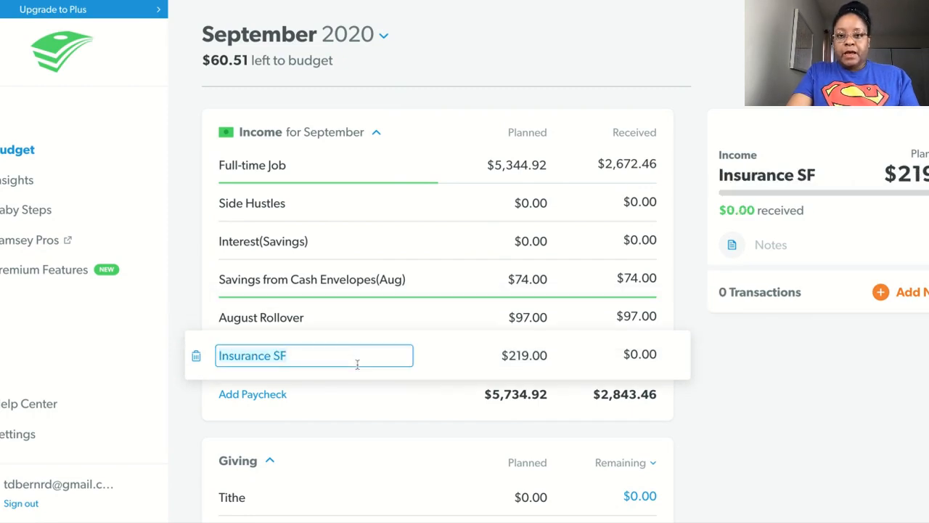
{"action": "left_click", "coordinate": [886, 293]}
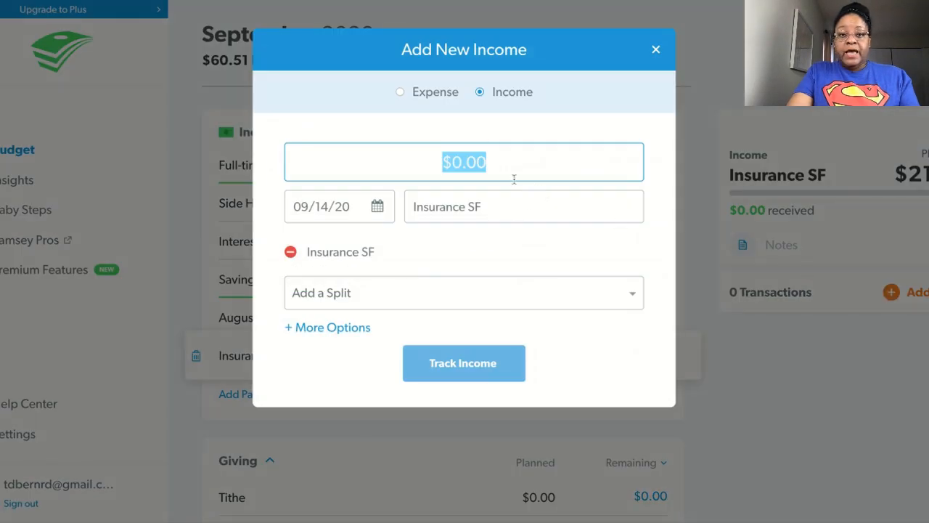
{"action": "type", "text": "21"}
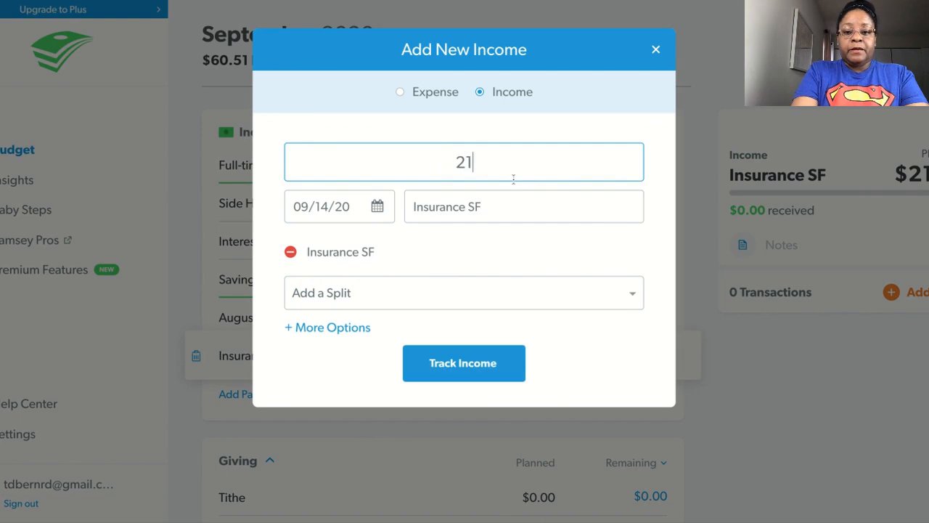
{"action": "type", "text": "9.00"}
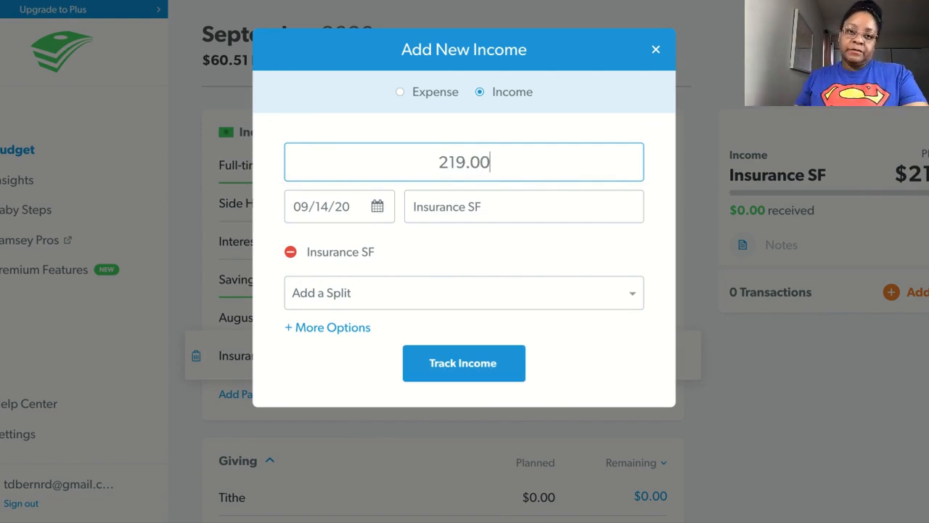
{"action": "left_click", "coordinate": [377, 208]}
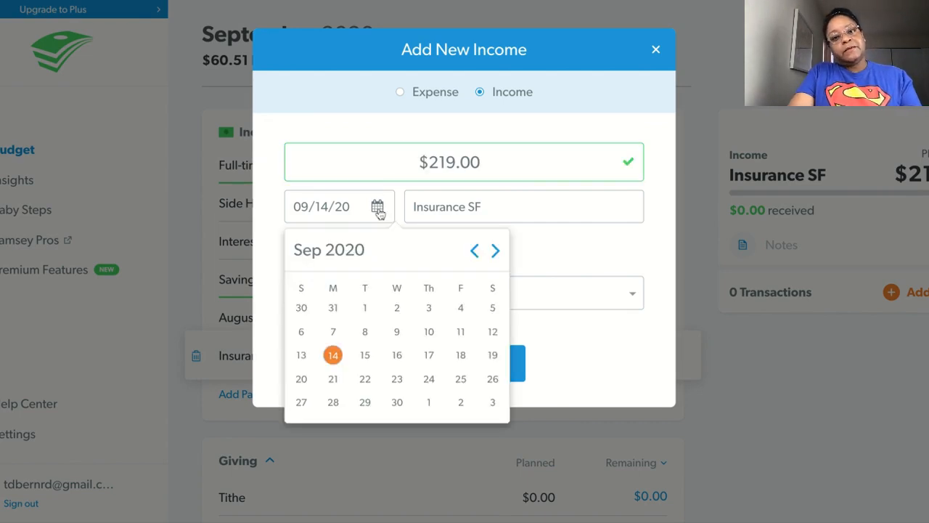
{"action": "left_click", "coordinate": [368, 309]}
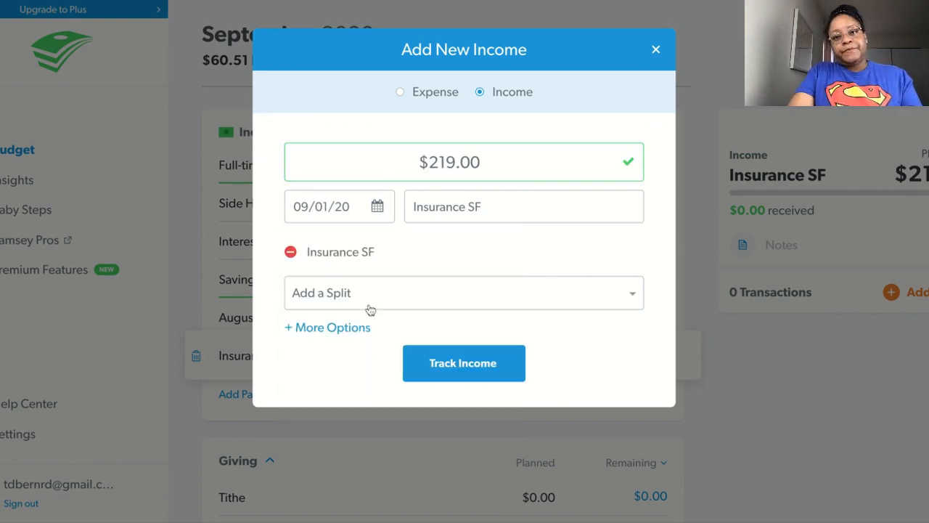
{"action": "left_click", "coordinate": [471, 366]}
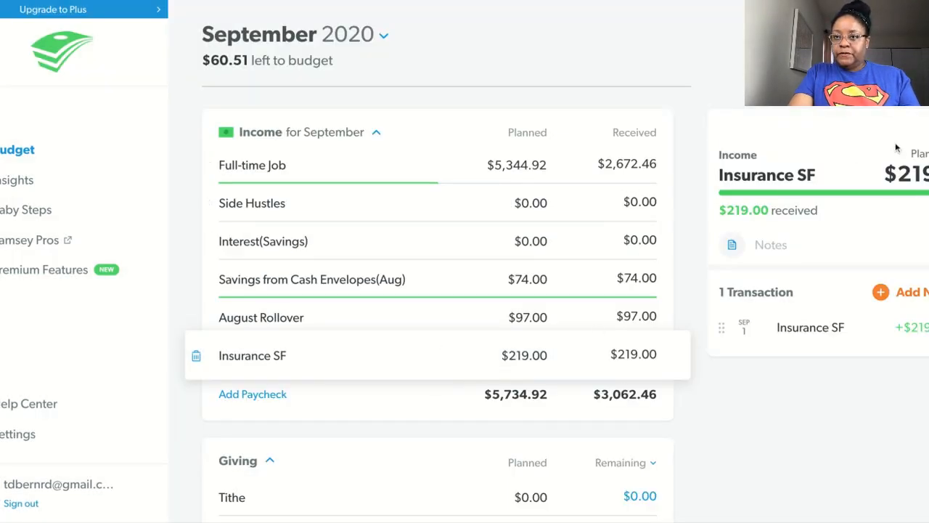
{"action": "key", "text": "Escape"}
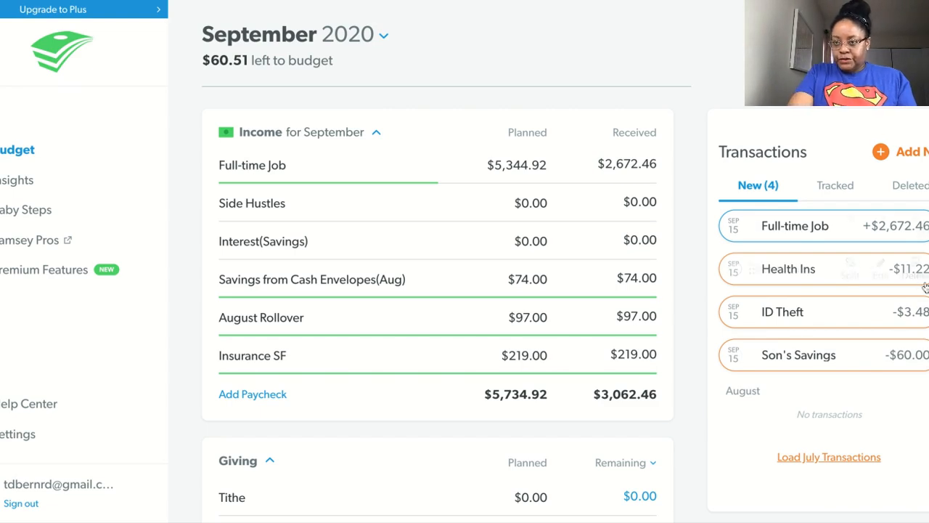
Add and track a $300.00 expense transaction dated 09/05/20 for the Groceries item in the Food group
{"action": "scroll", "coordinate": [823, 305], "scroll_direction": "up", "scroll_amount": 1}
{"action": "scroll", "coordinate": [823, 327], "scroll_direction": "up", "scroll_amount": 1}
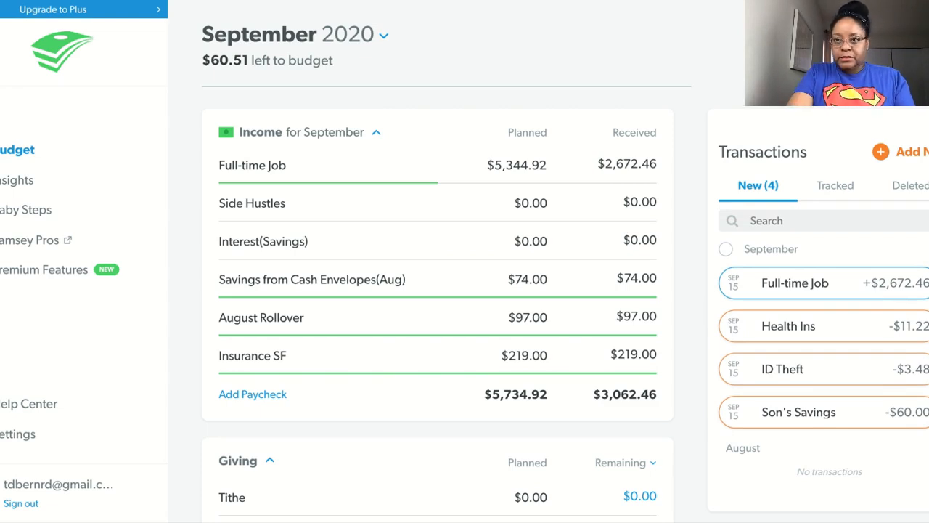
{"action": "scroll", "coordinate": [438, 303], "scroll_direction": "down", "scroll_amount": 6}
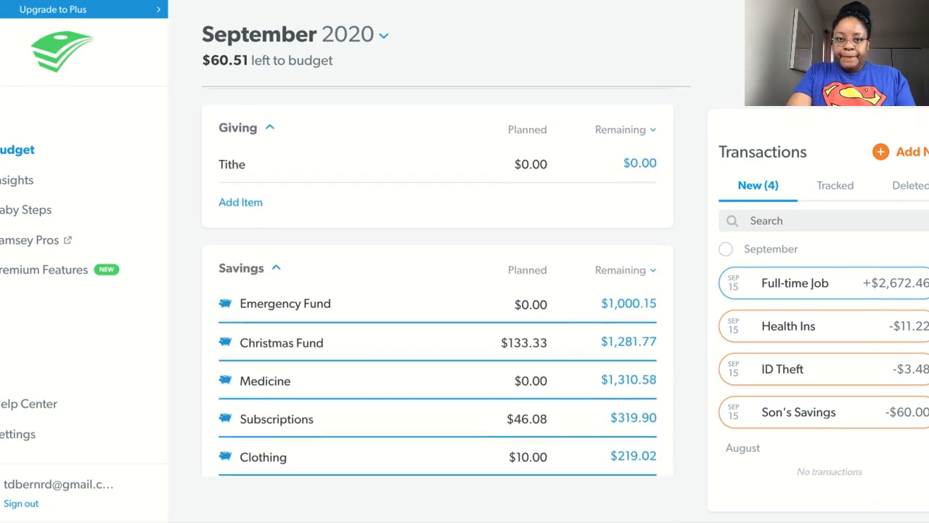
{"action": "scroll", "coordinate": [437, 305], "scroll_direction": "down", "scroll_amount": 7}
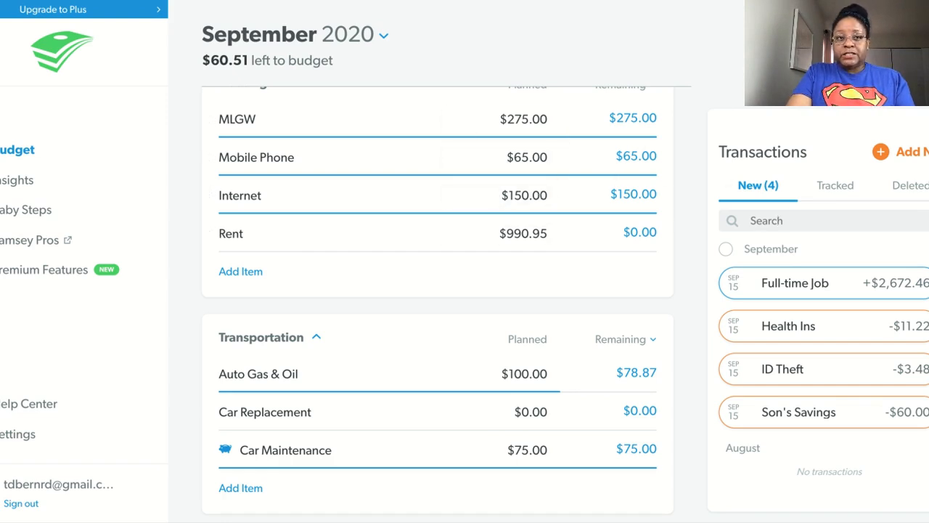
{"action": "scroll", "coordinate": [437, 305], "scroll_direction": "down", "scroll_amount": 4}
{"action": "scroll", "coordinate": [438, 305], "scroll_direction": "up", "scroll_amount": 1}
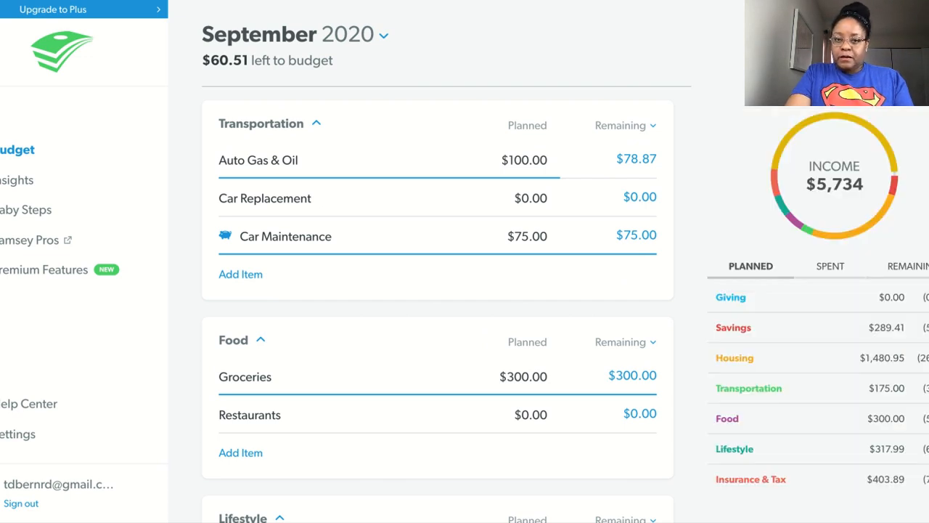
{"action": "scroll", "coordinate": [508, 256], "scroll_direction": "down", "scroll_amount": 2}
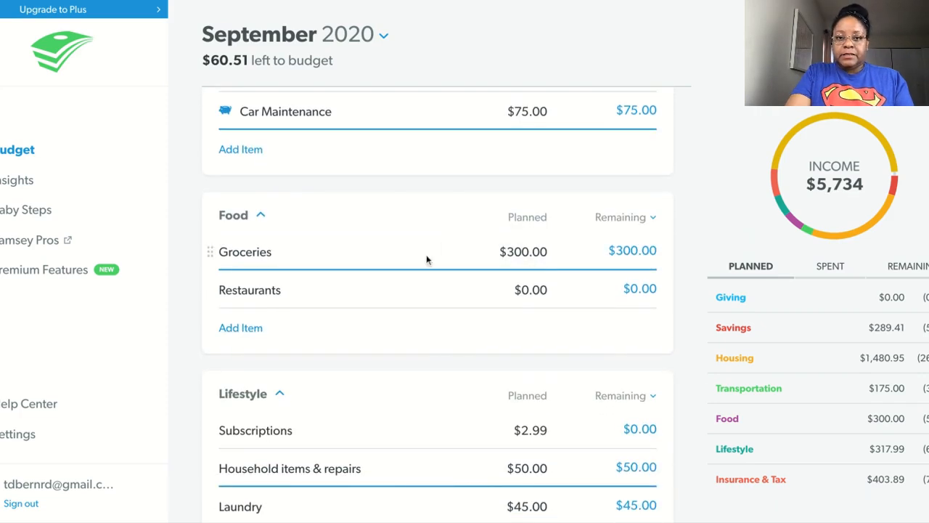
{"action": "left_click", "coordinate": [407, 251]}
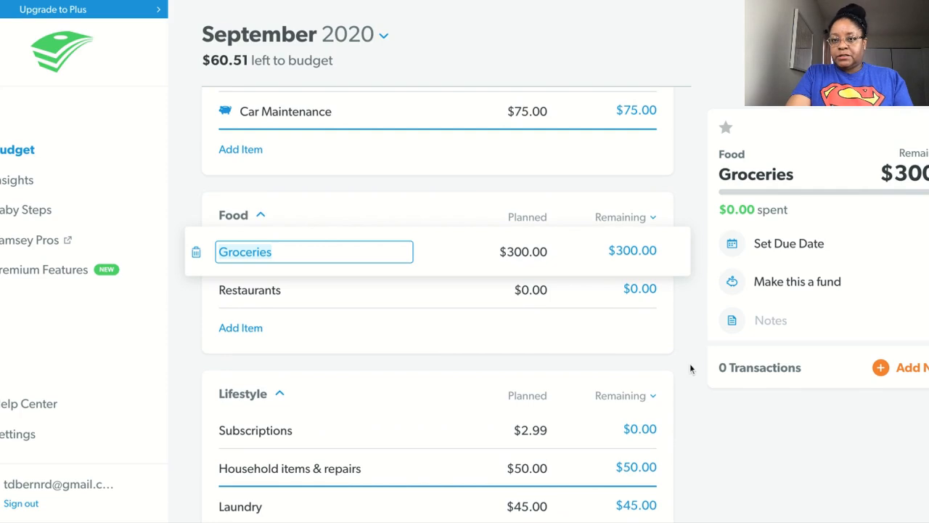
{"action": "left_click", "coordinate": [879, 367]}
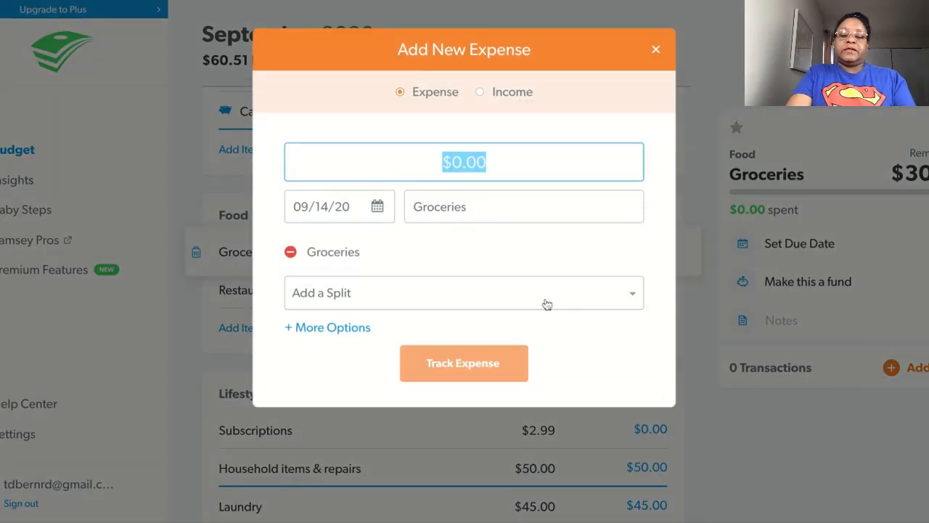
{"action": "type", "text": "33"}
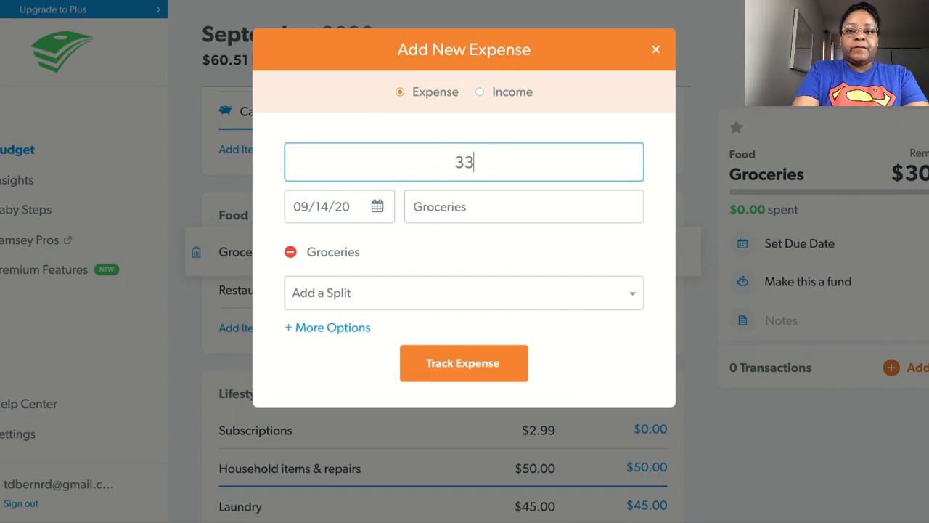
{"action": "key", "text": "BackSpace"}
{"action": "type", "text": "00.00"}
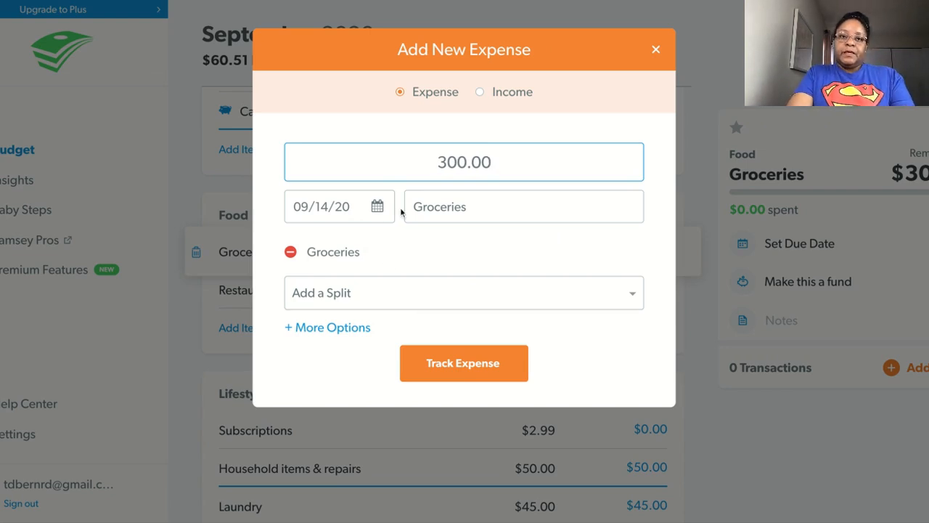
{"action": "left_click", "coordinate": [377, 208]}
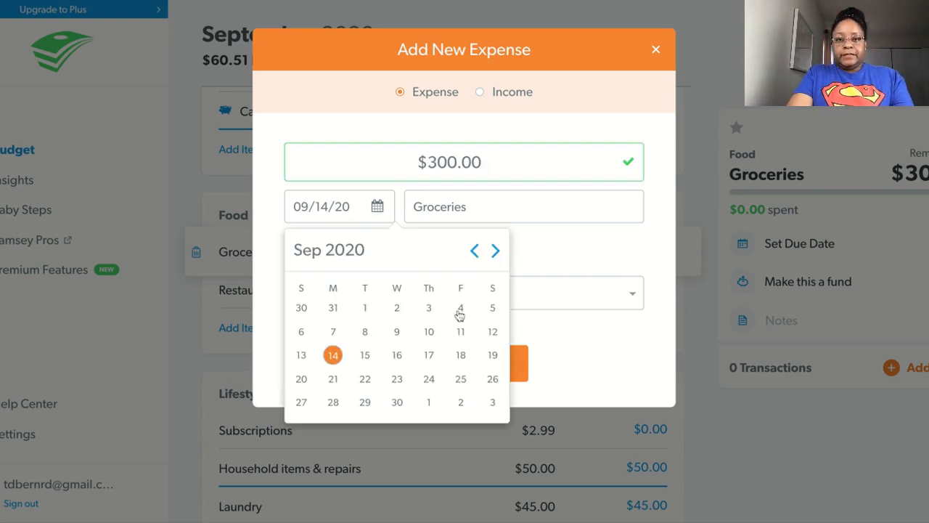
{"action": "left_click", "coordinate": [491, 310]}
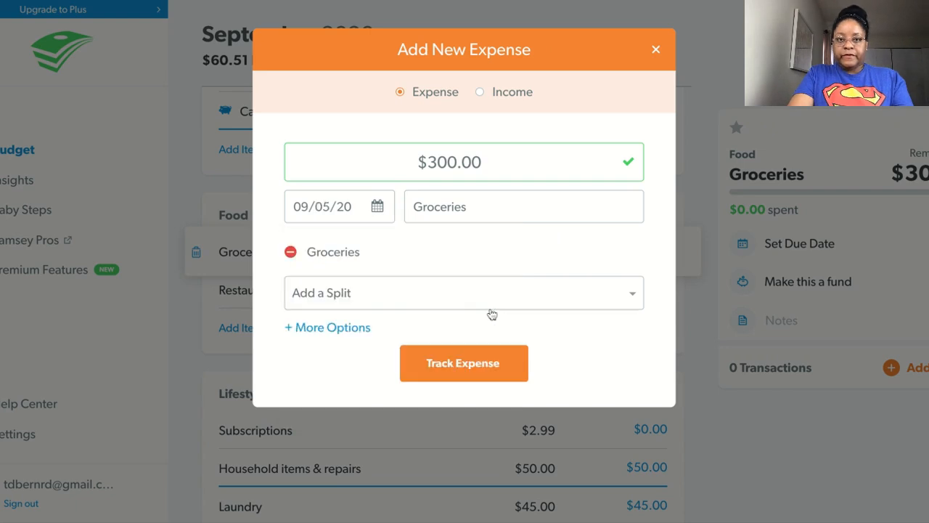
{"action": "left_click", "coordinate": [479, 368]}
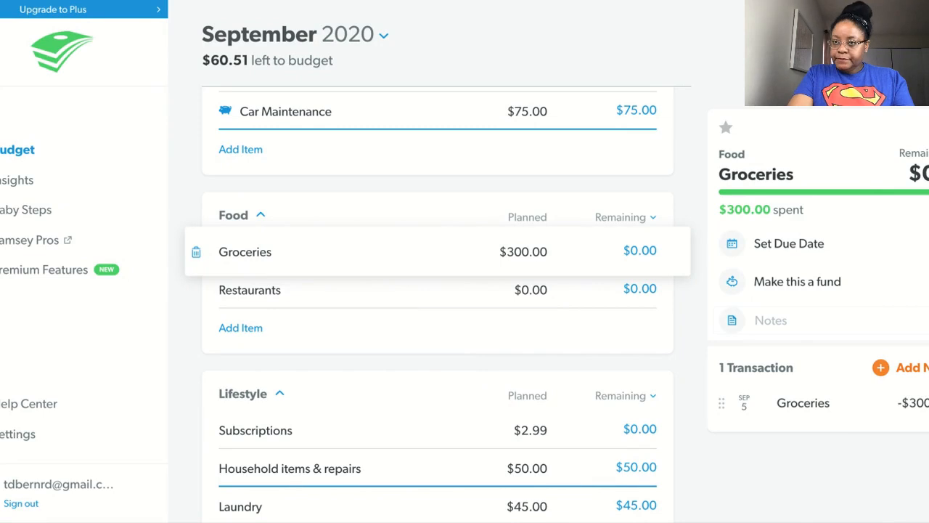
Add and track a $50.00 expense transaction dated 09/05/20 for the Household items & repairs item in the Lifestyle group
{"action": "scroll", "coordinate": [438, 305], "scroll_direction": "down", "scroll_amount": 5}
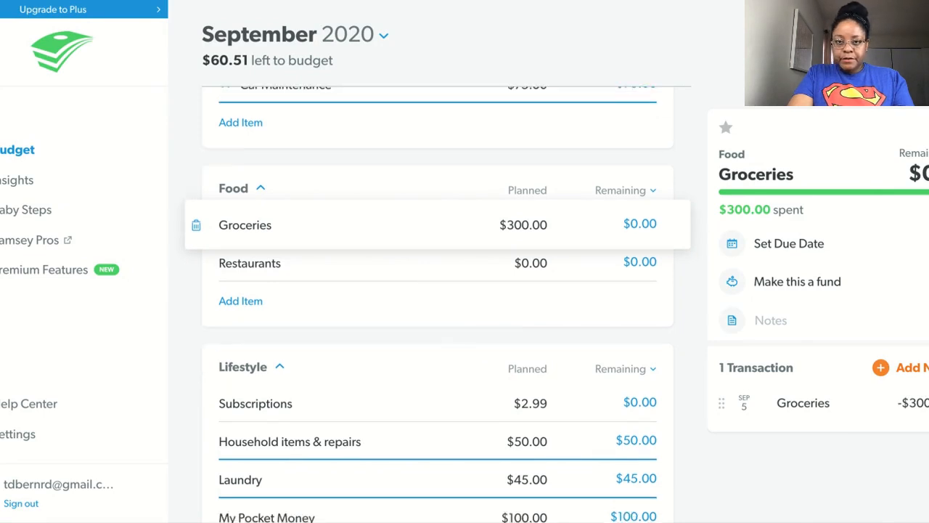
{"action": "scroll", "coordinate": [438, 305], "scroll_direction": "down", "scroll_amount": 4}
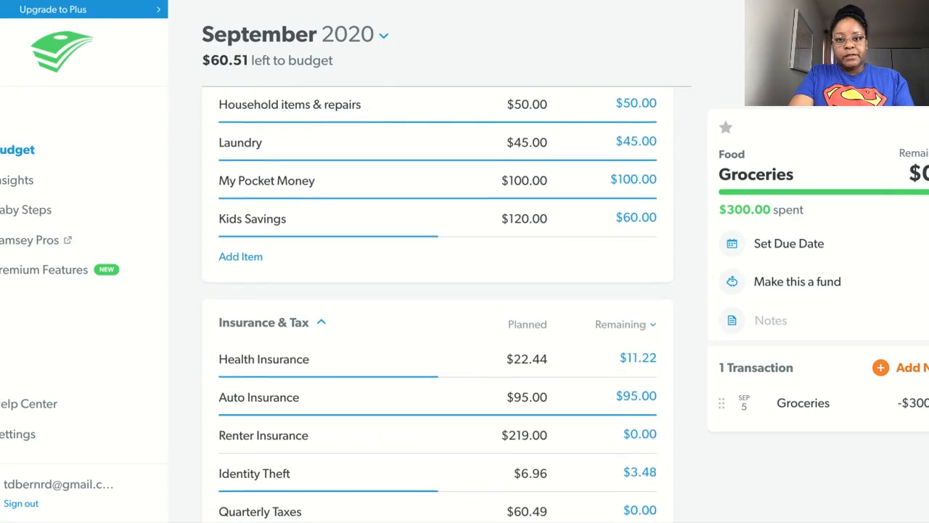
{"action": "scroll", "coordinate": [438, 305], "scroll_direction": "down", "scroll_amount": 1}
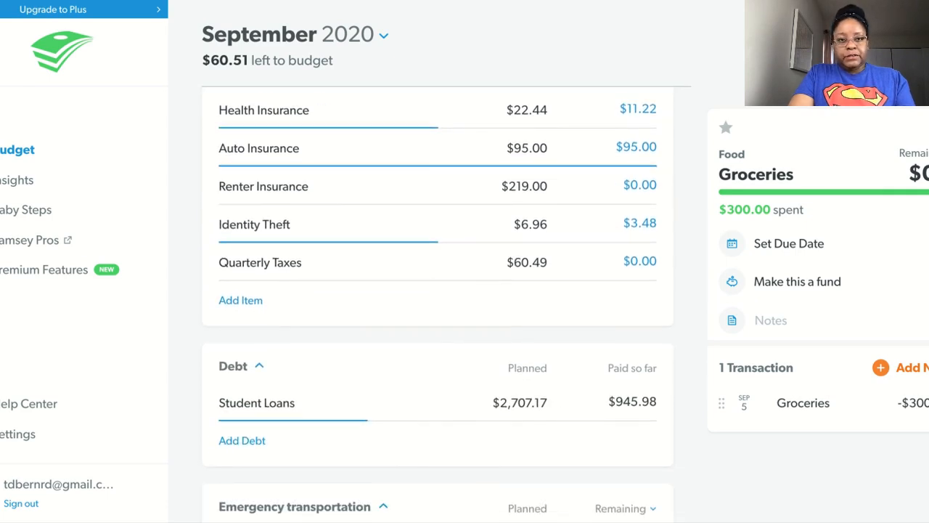
{"action": "key", "text": "Escape"}
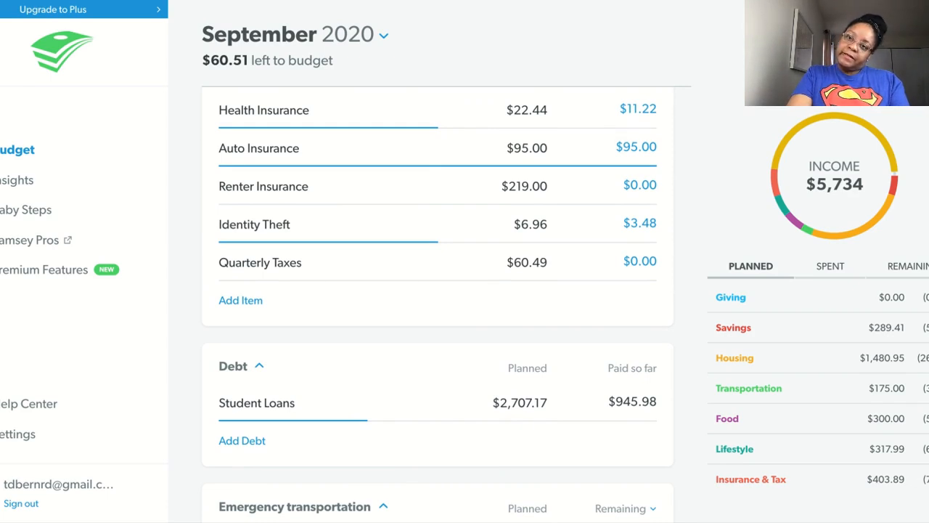
{"action": "scroll", "coordinate": [438, 305], "scroll_direction": "down", "scroll_amount": 1}
{"action": "scroll", "coordinate": [438, 304], "scroll_direction": "up", "scroll_amount": 4}
{"action": "scroll", "coordinate": [528, 263], "scroll_direction": "up", "scroll_amount": 2}
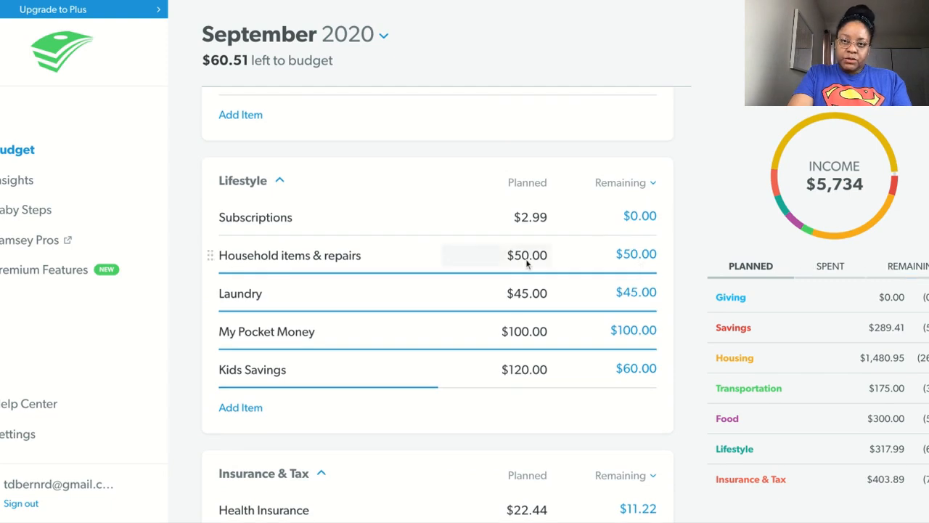
{"action": "left_click", "coordinate": [451, 251]}
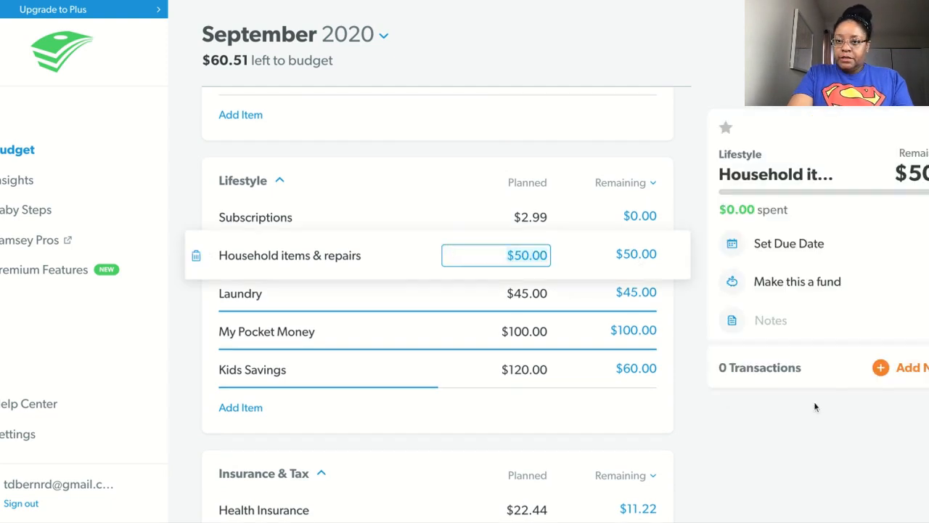
{"action": "left_click", "coordinate": [893, 368]}
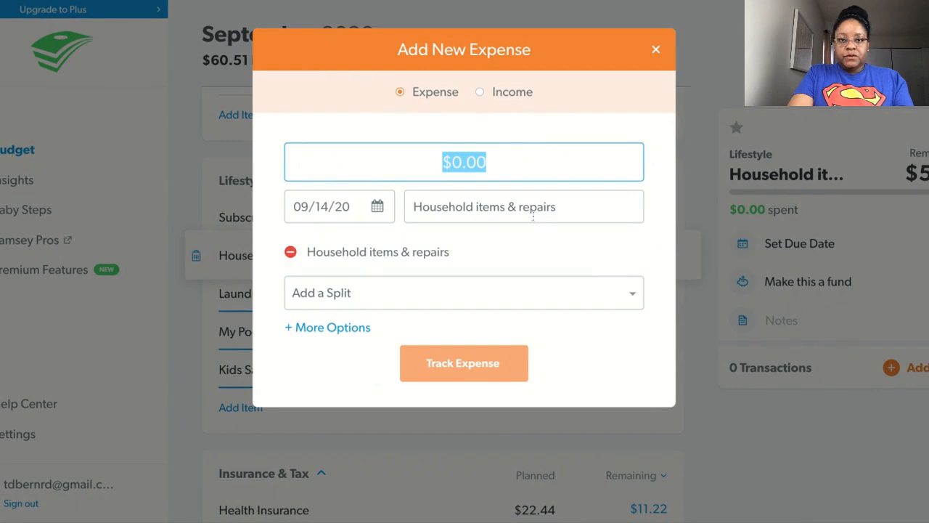
{"action": "type", "text": "50.00"}
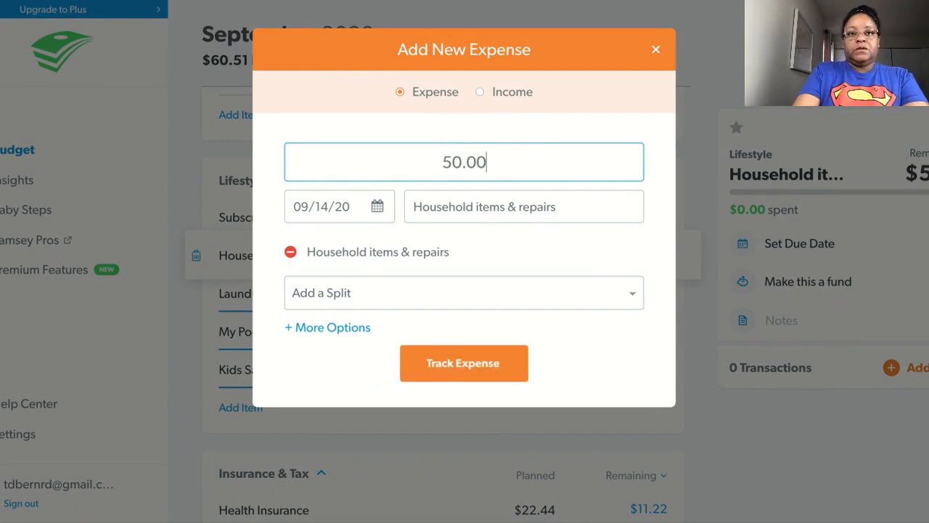
{"action": "left_click", "coordinate": [379, 206]}
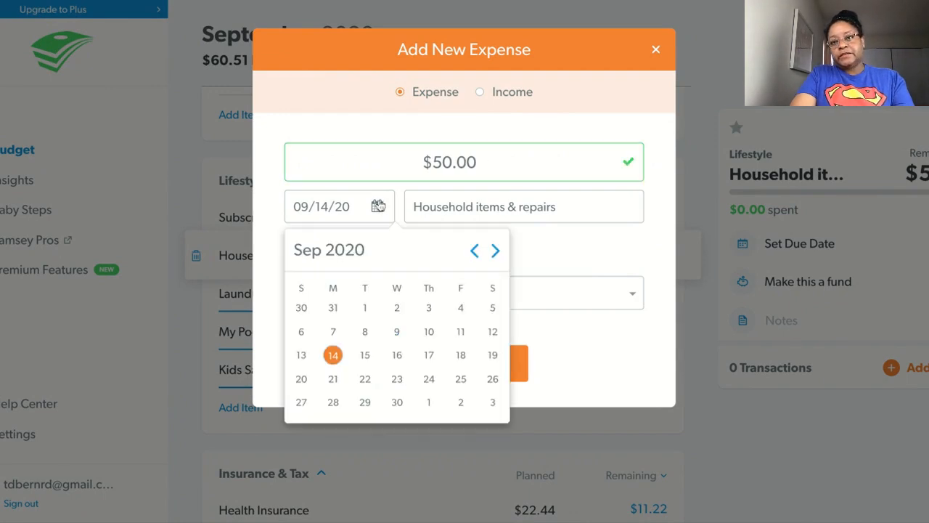
{"action": "left_click", "coordinate": [493, 309]}
{"action": "left_click", "coordinate": [472, 373]}
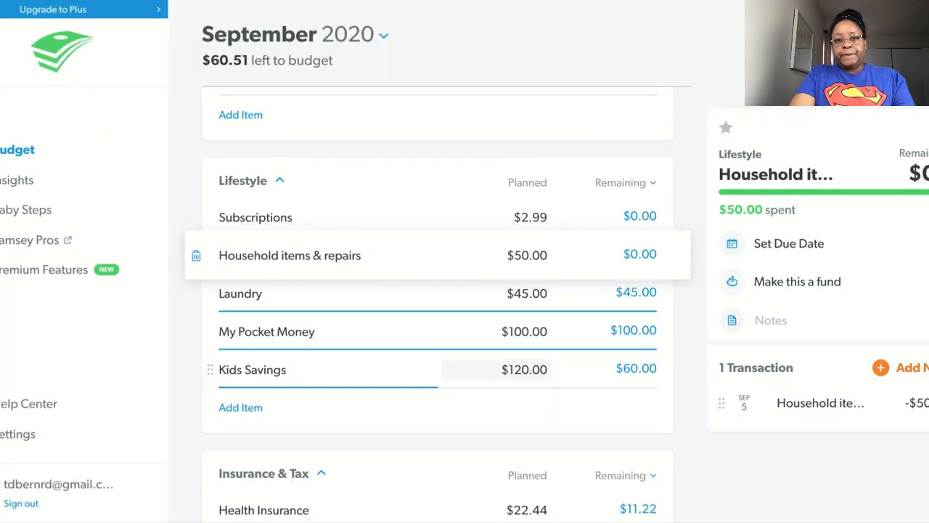
Add and track a $45.00 expense transaction dated 09/05/20 for the Laundry item in the Lifestyle group
{"action": "left_click", "coordinate": [464, 294]}
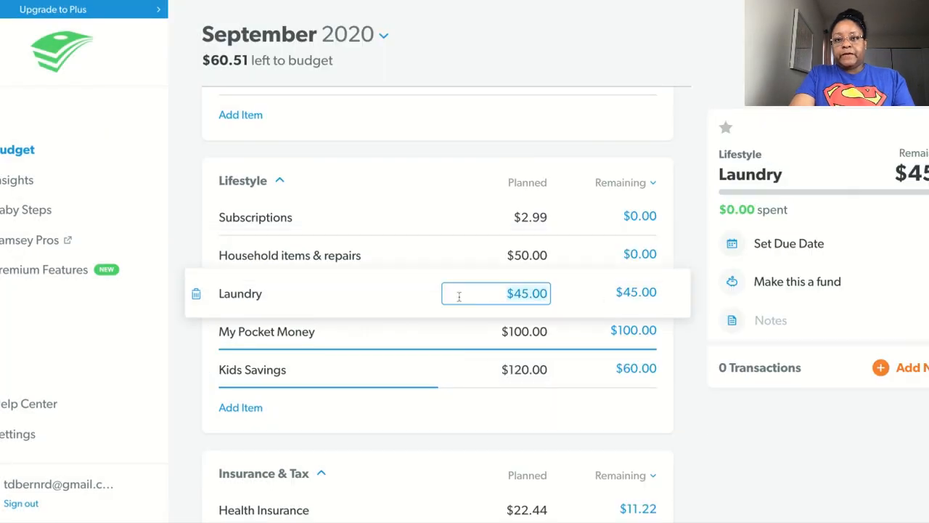
{"action": "left_click", "coordinate": [907, 369]}
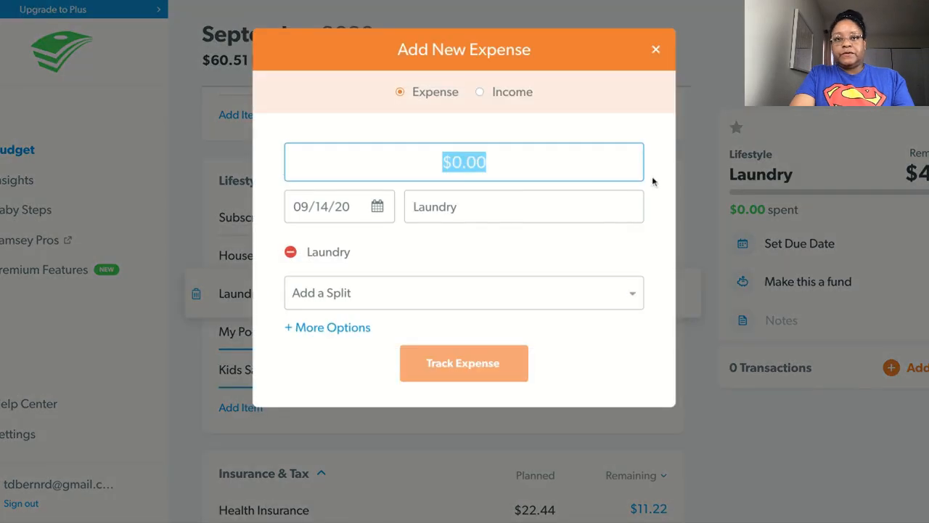
{"action": "type", "text": "45"}
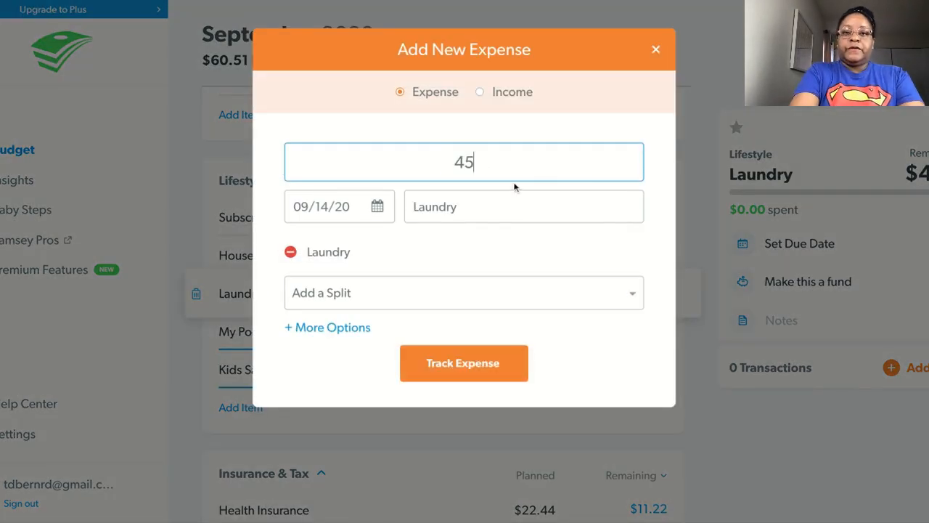
{"action": "type", "text": ".00"}
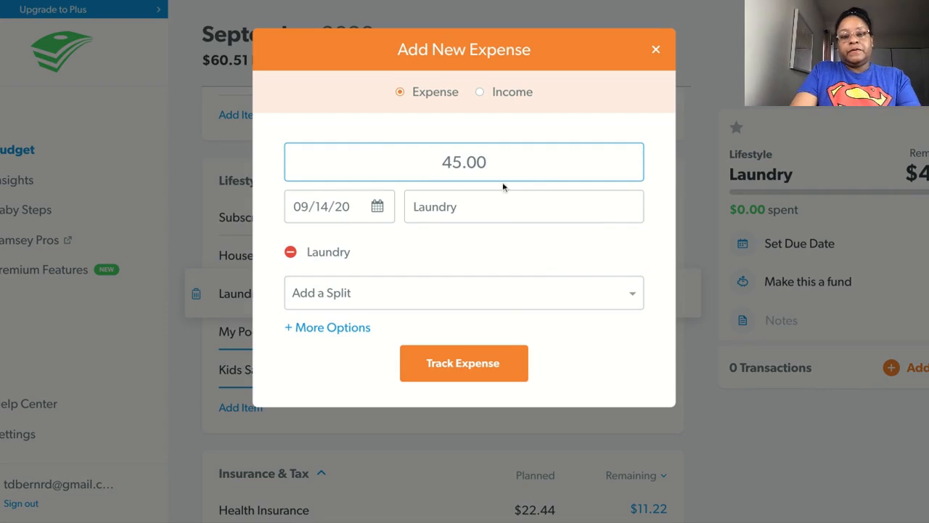
{"action": "left_click", "coordinate": [378, 207]}
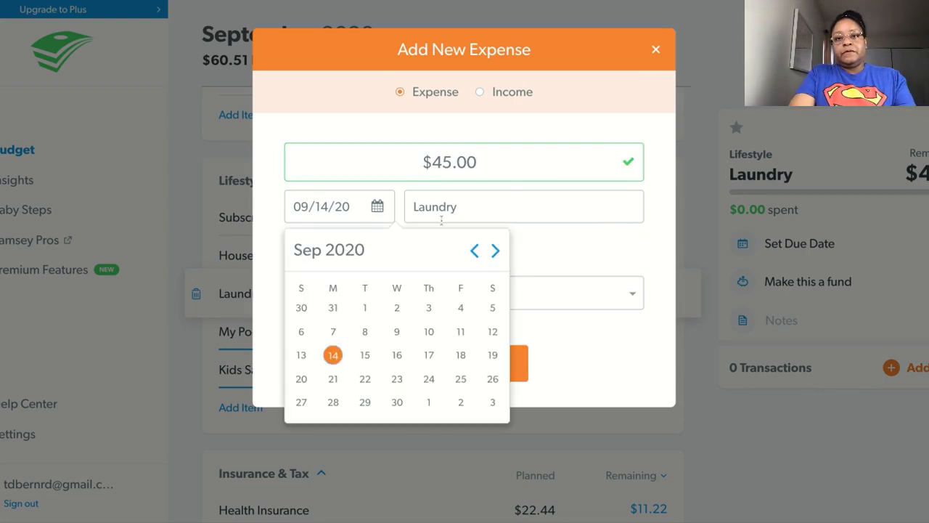
{"action": "left_click", "coordinate": [493, 308]}
{"action": "left_click", "coordinate": [475, 374]}
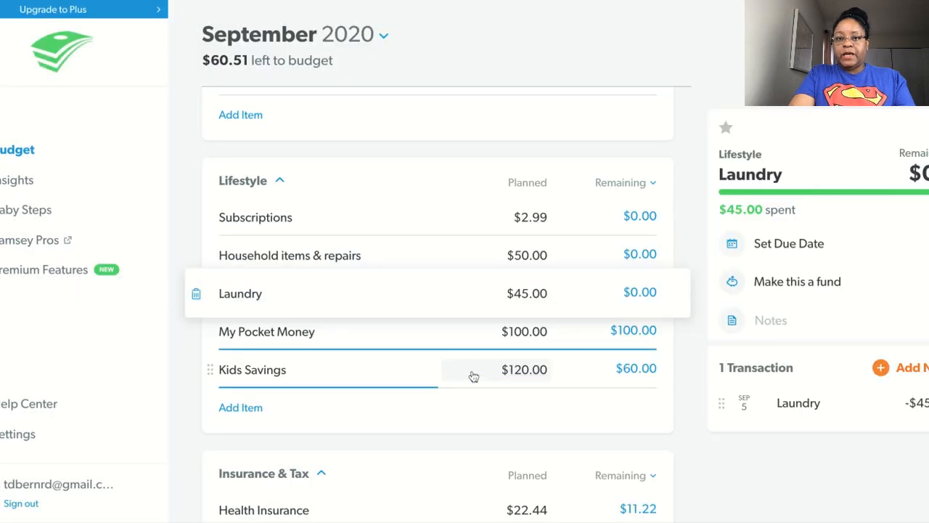
Add and track a $100.00 expense transaction dated 09/05/20 for the My Pocket Money item, and close the item's details
{"action": "left_click", "coordinate": [433, 345]}
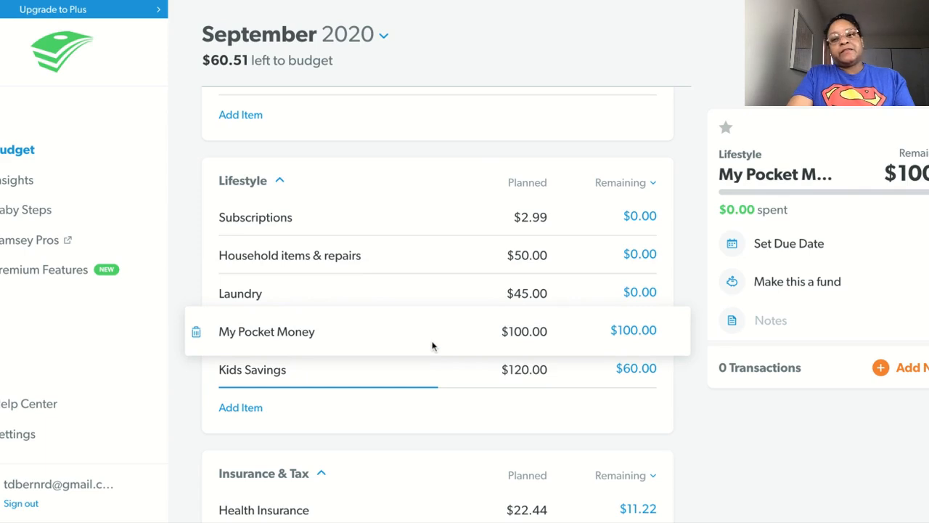
{"action": "left_click", "coordinate": [880, 368]}
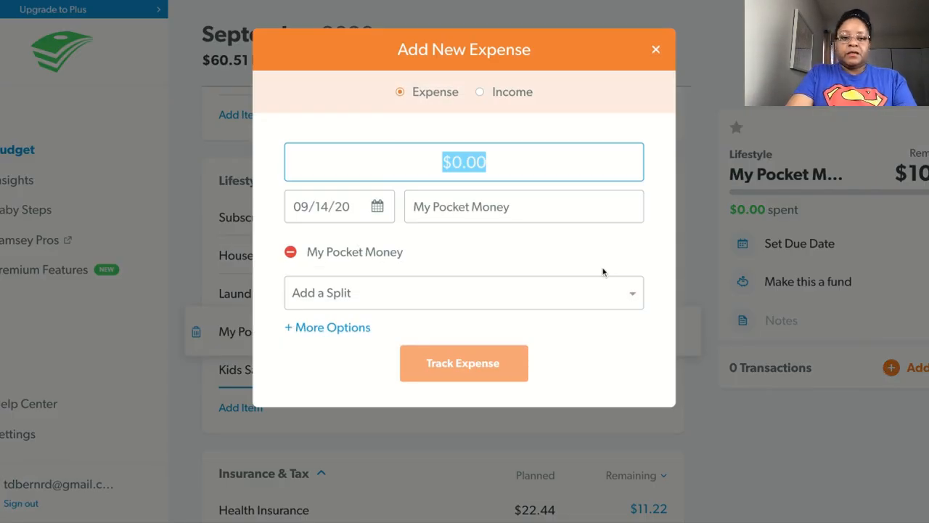
{"action": "type", "text": "100.00"}
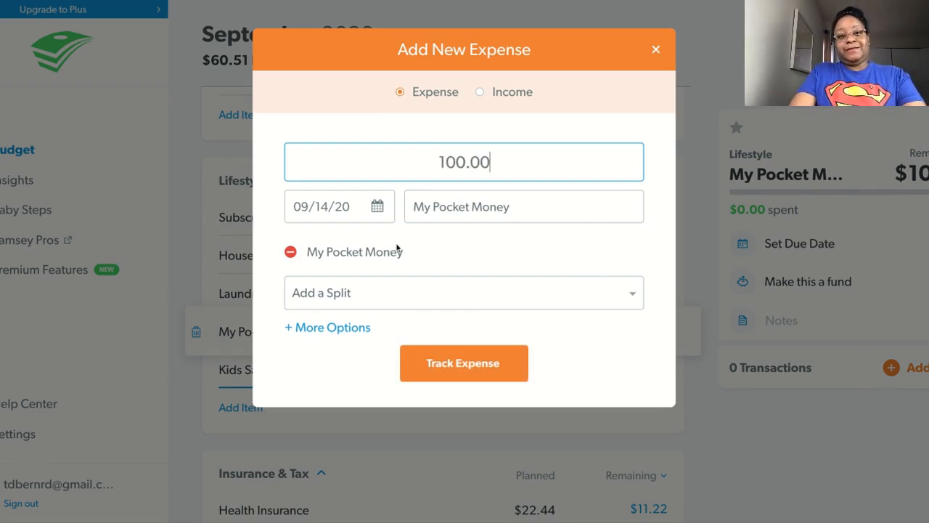
{"action": "left_click", "coordinate": [378, 209]}
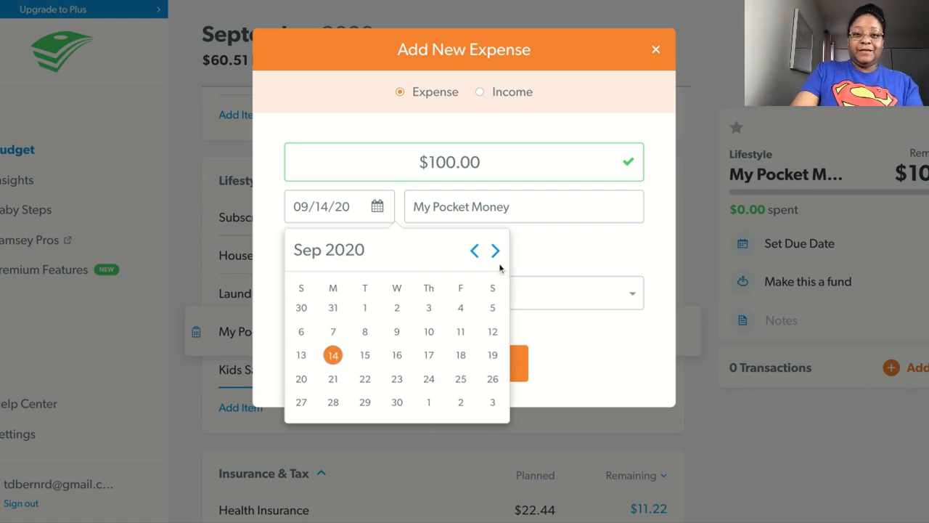
{"action": "left_click", "coordinate": [491, 309]}
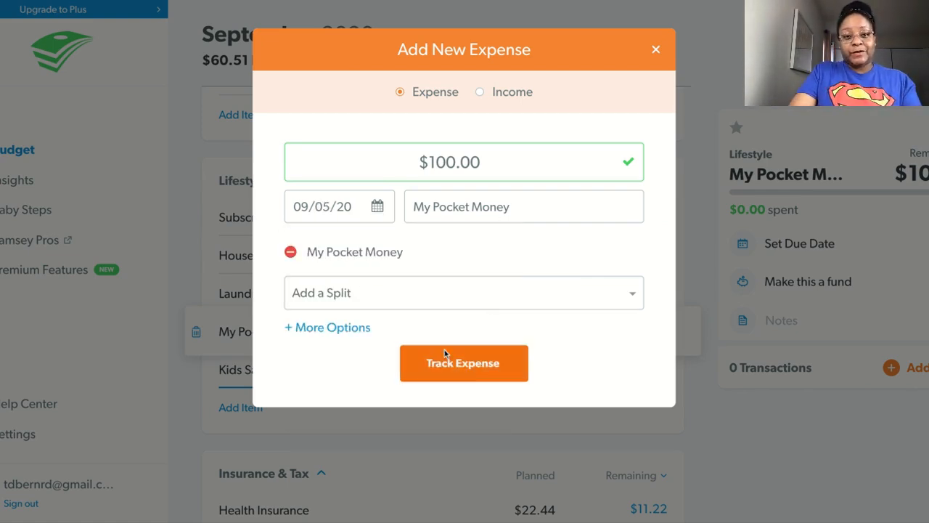
{"action": "left_click", "coordinate": [451, 374]}
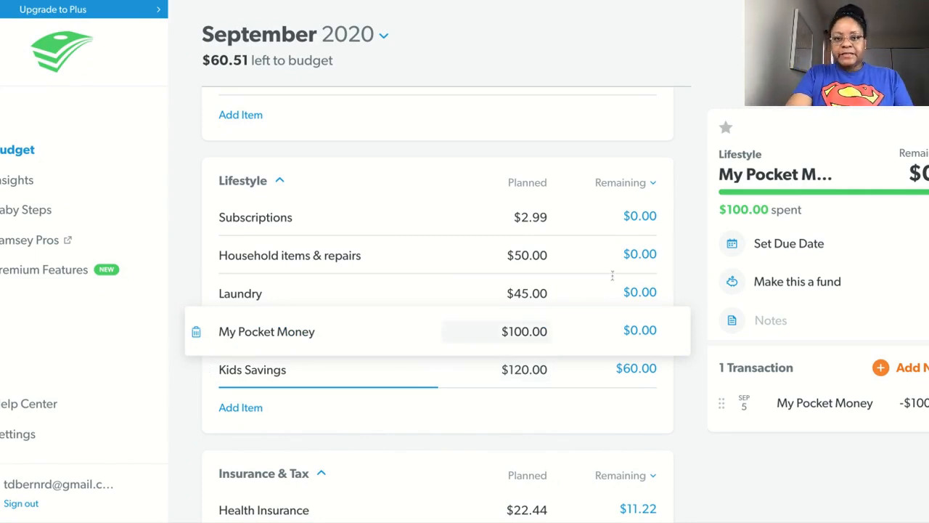
{"action": "key", "text": "Escape"}
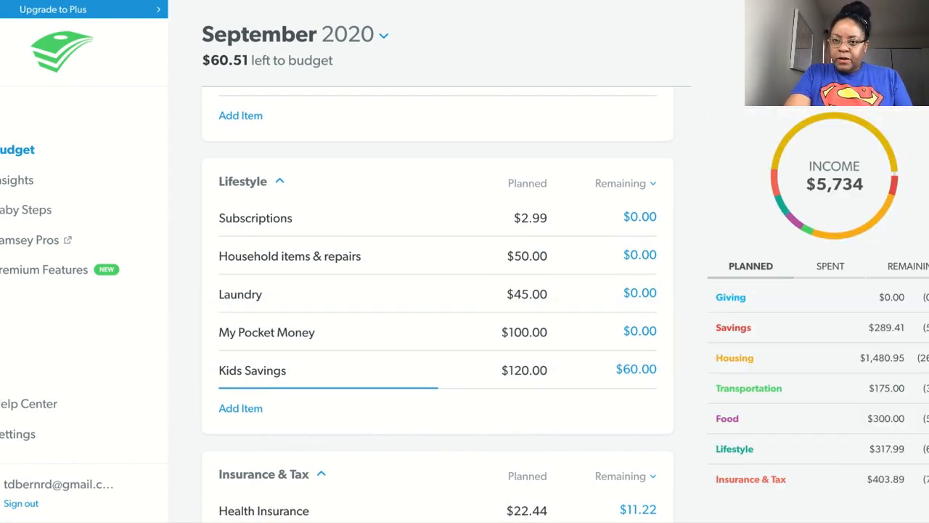
Review the planned and remaining amounts across the budget groups from Debt and Insurance & Tax back to Savings
{"action": "scroll", "coordinate": [438, 303], "scroll_direction": "down", "scroll_amount": 3}
{"action": "scroll", "coordinate": [437, 304], "scroll_direction": "down", "scroll_amount": 3}
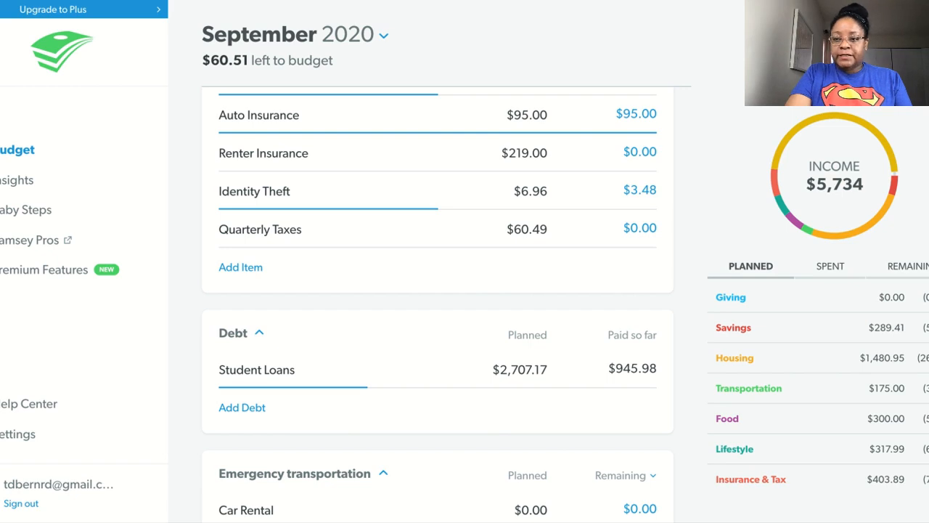
{"action": "scroll", "coordinate": [437, 304], "scroll_direction": "up", "scroll_amount": 15}
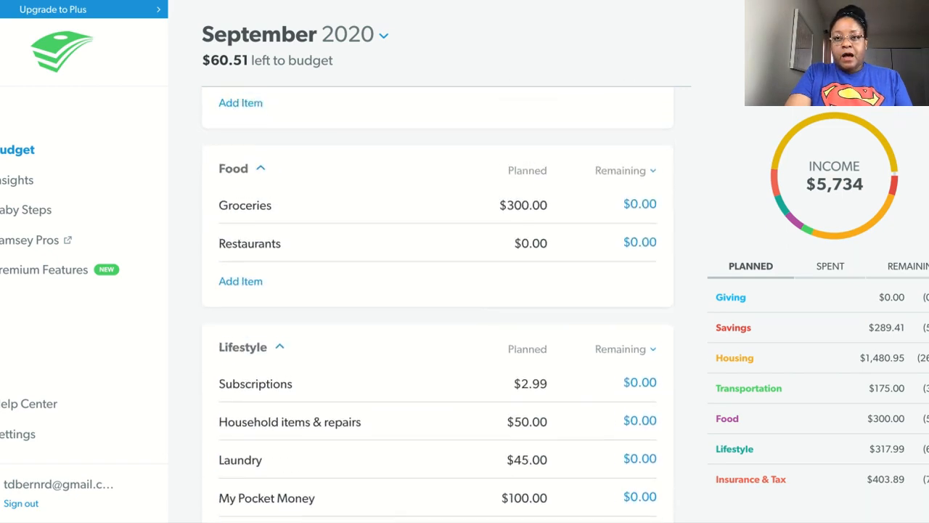
{"action": "scroll", "coordinate": [437, 305], "scroll_direction": "up", "scroll_amount": 3}
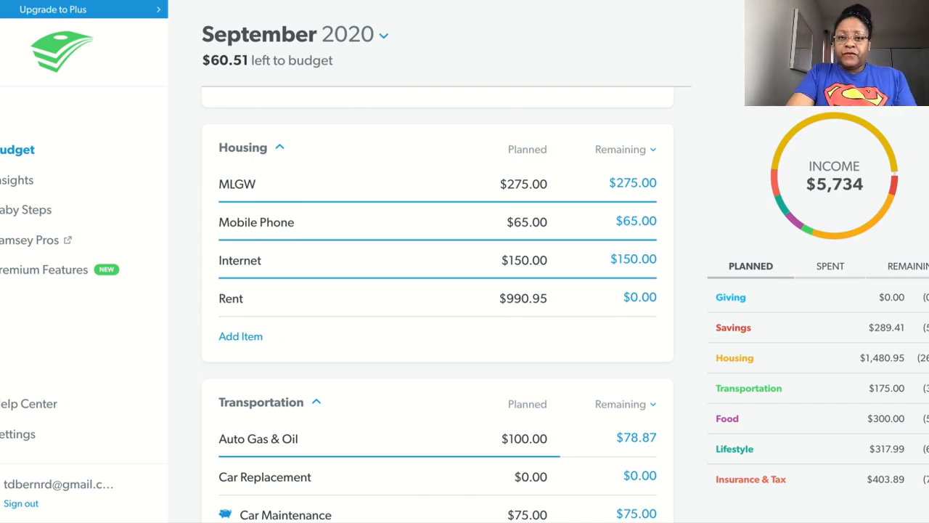
{"action": "scroll", "coordinate": [438, 305], "scroll_direction": "up", "scroll_amount": 2}
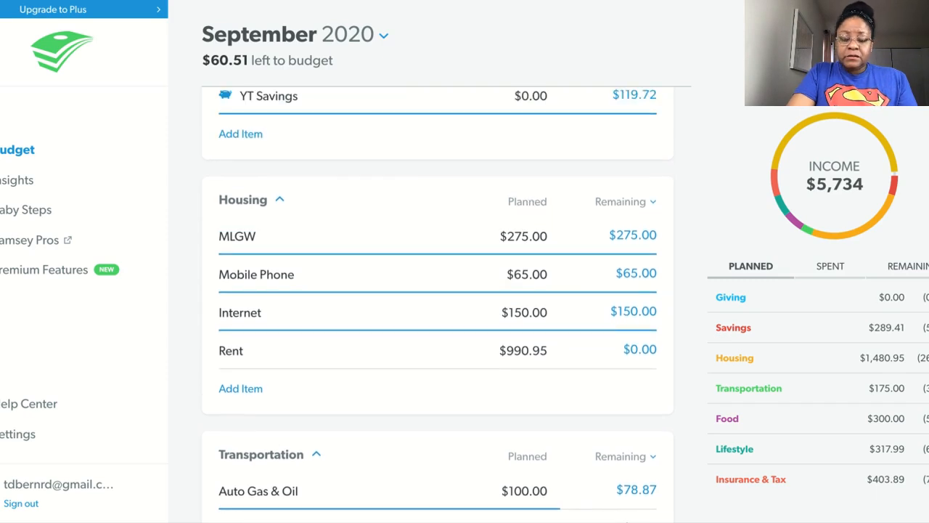
{"action": "scroll", "coordinate": [438, 305], "scroll_direction": "up", "scroll_amount": 4}
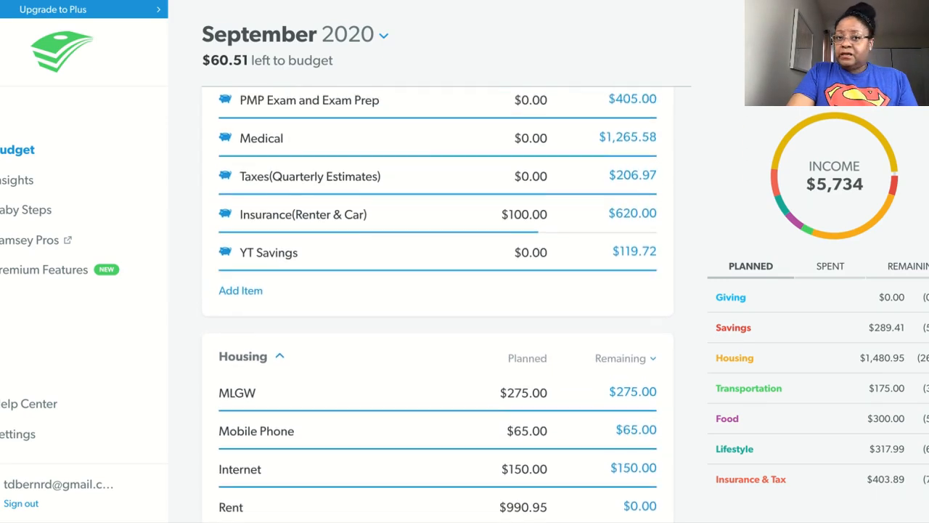
{"action": "scroll", "coordinate": [438, 305], "scroll_direction": "up", "scroll_amount": 2}
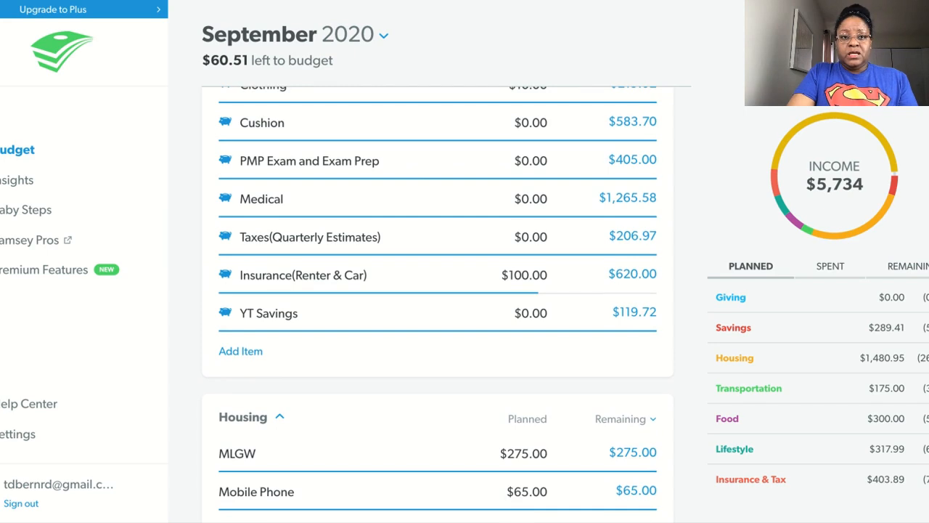
{"action": "scroll", "coordinate": [438, 304], "scroll_direction": "down", "scroll_amount": 11}
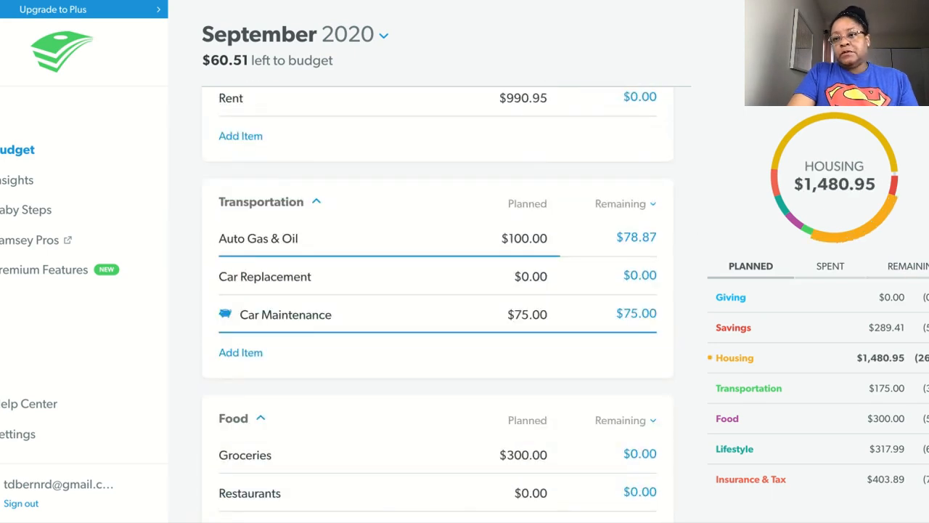
Add and track a $206.97 expense dated 09/14/20 for the Taxes(Quarterly Estimates) savings fund, close its details, and return to the income section
{"action": "scroll", "coordinate": [438, 305], "scroll_direction": "up", "scroll_amount": 9}
{"action": "scroll", "coordinate": [437, 304], "scroll_direction": "up", "scroll_amount": 4}
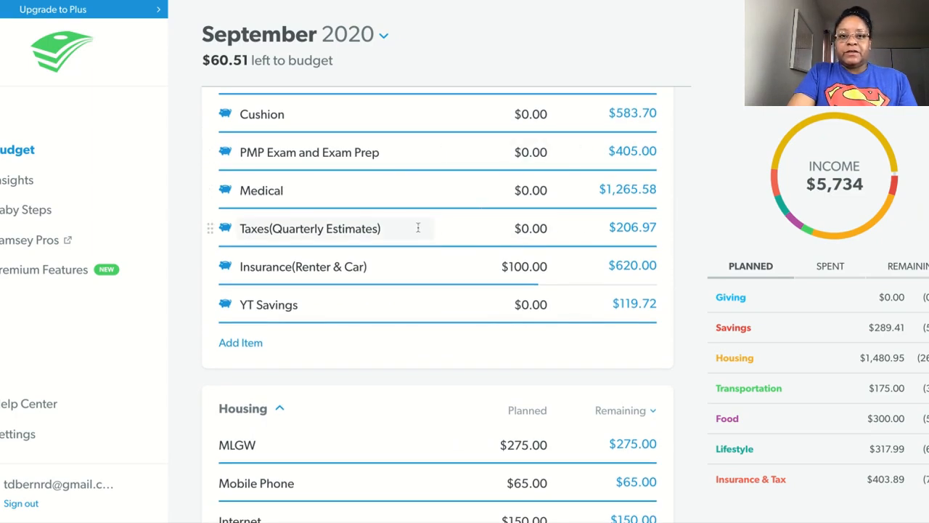
{"action": "left_click", "coordinate": [441, 227]}
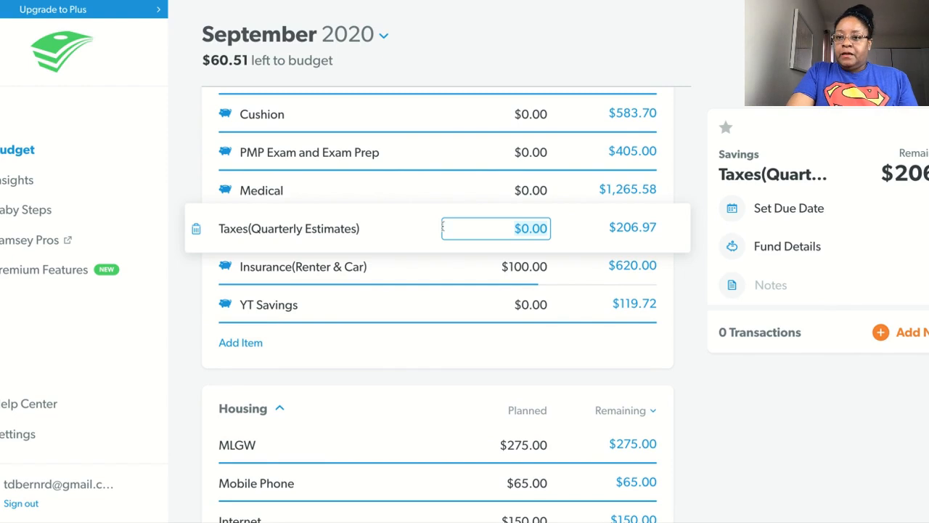
{"action": "left_click", "coordinate": [879, 338]}
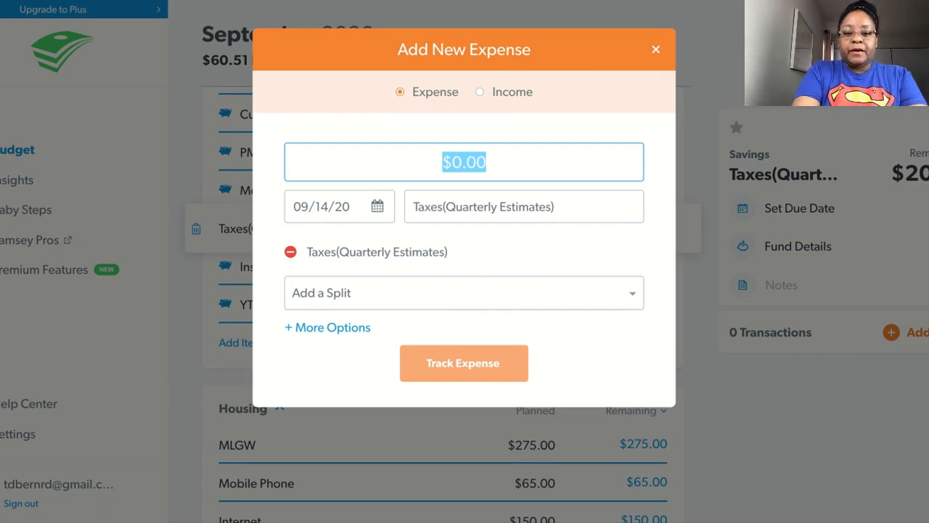
{"action": "type", "text": "206"}
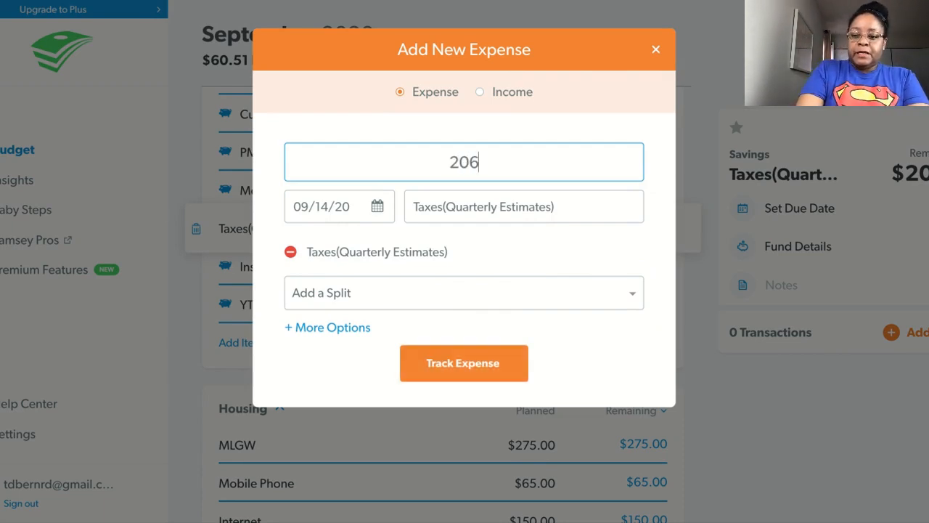
{"action": "type", "text": ".97"}
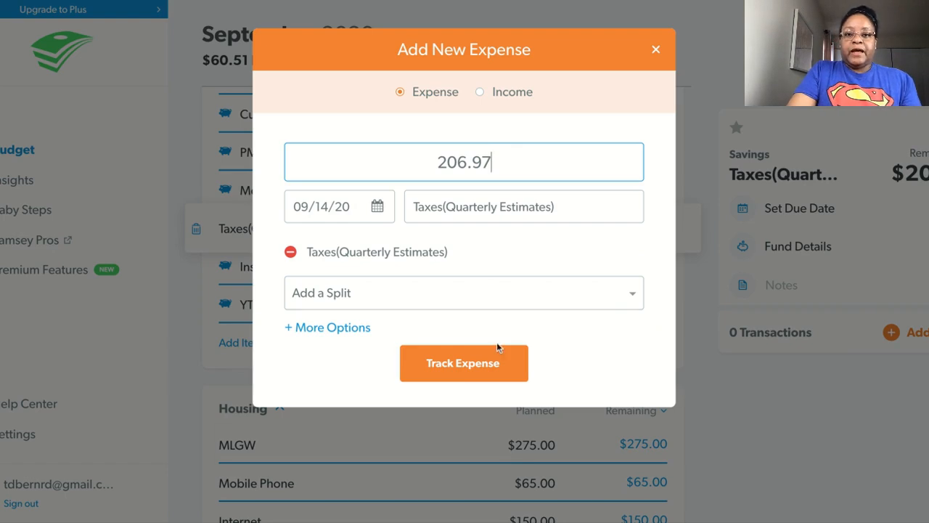
{"action": "left_click", "coordinate": [492, 367]}
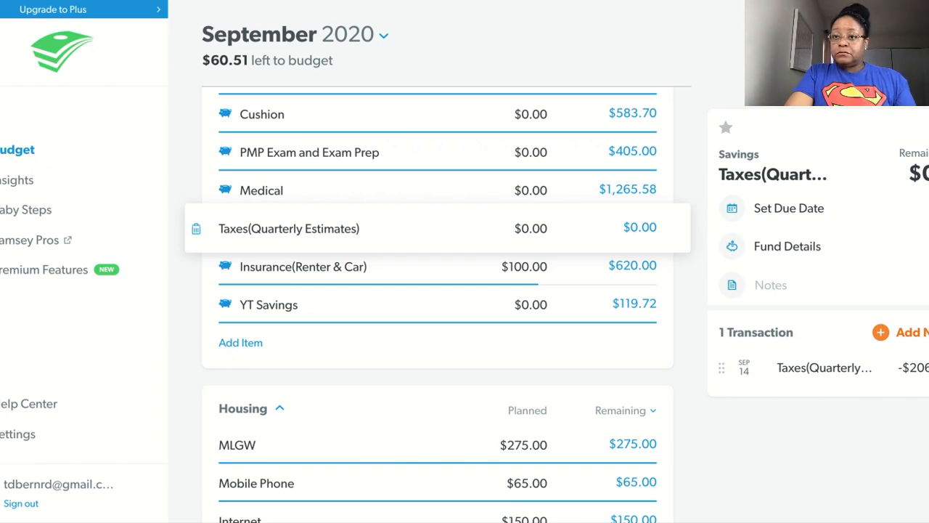
{"action": "key", "text": "Escape"}
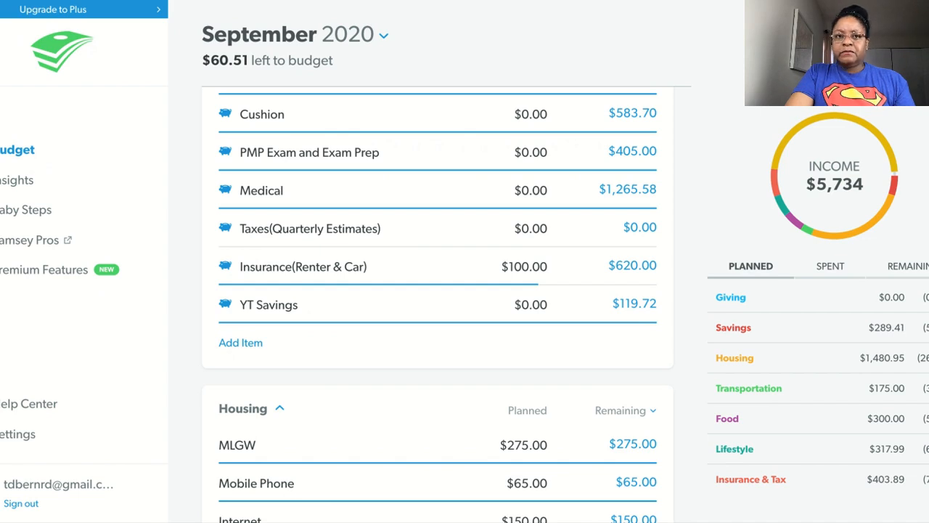
{"action": "scroll", "coordinate": [438, 304], "scroll_direction": "up", "scroll_amount": 6}
{"action": "scroll", "coordinate": [437, 304], "scroll_direction": "up", "scroll_amount": 3}
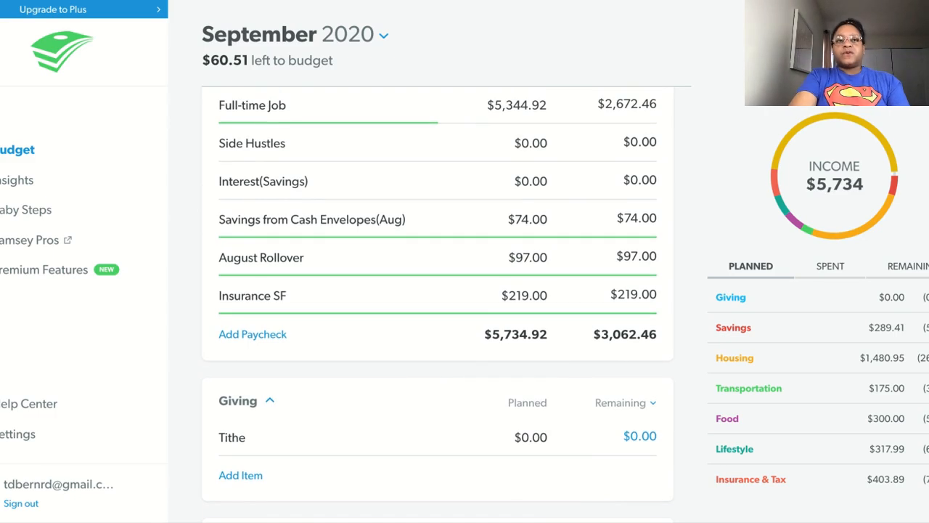